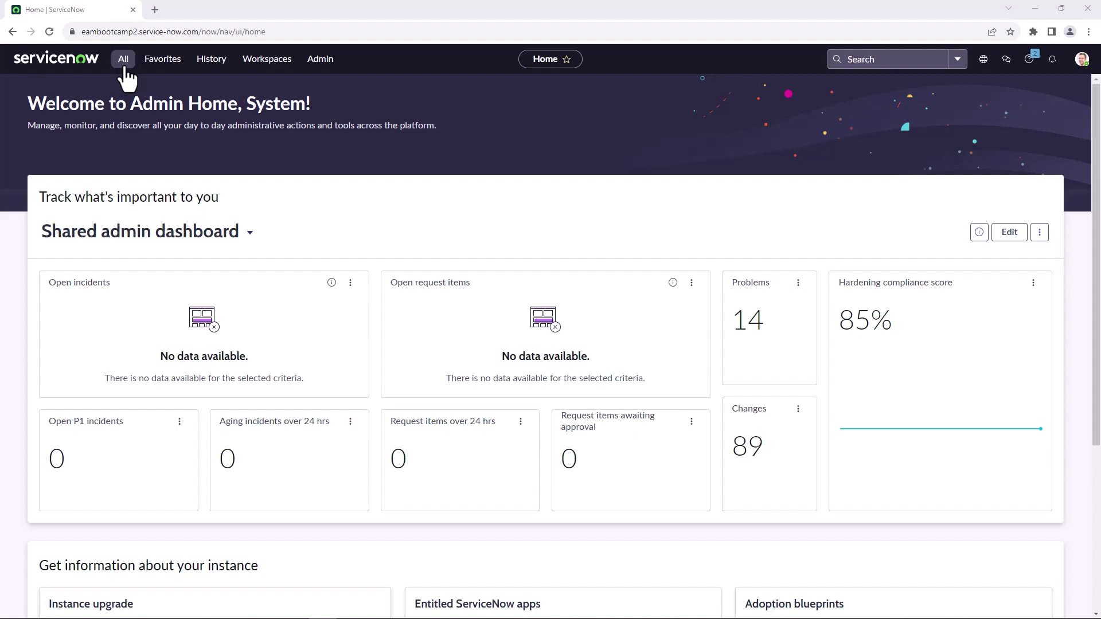
# Find the Locations module in the All menu and open the North America location record
pyautogui.click(125, 69)
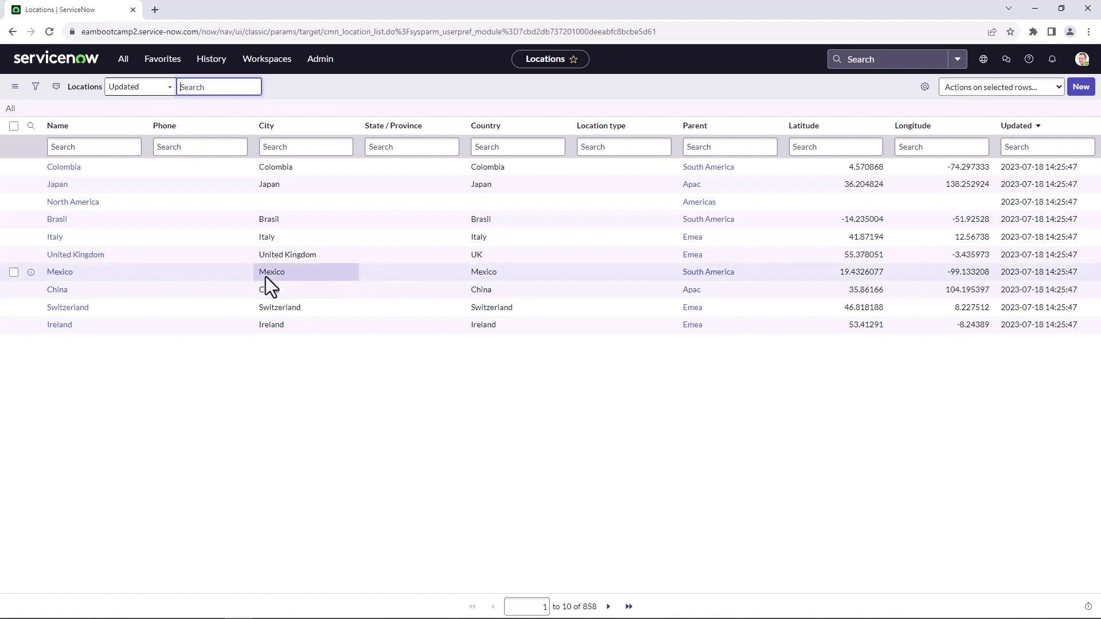
pyautogui.click(77, 207)
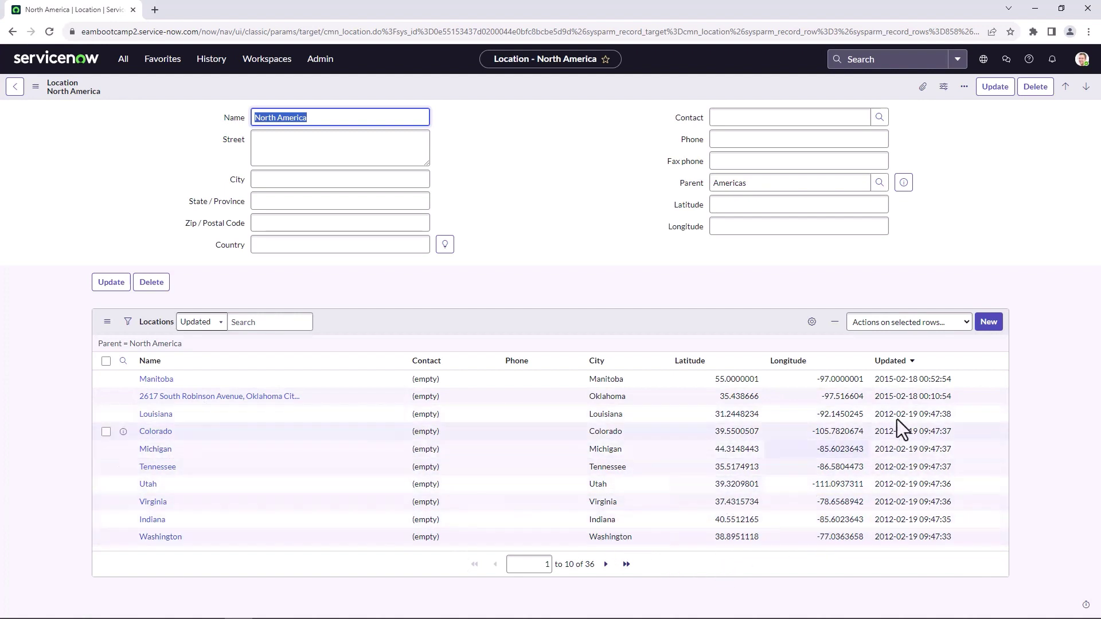
# Start a child location under North America named Ontario, with province Ontario and country Canada
pyautogui.click(988, 328)
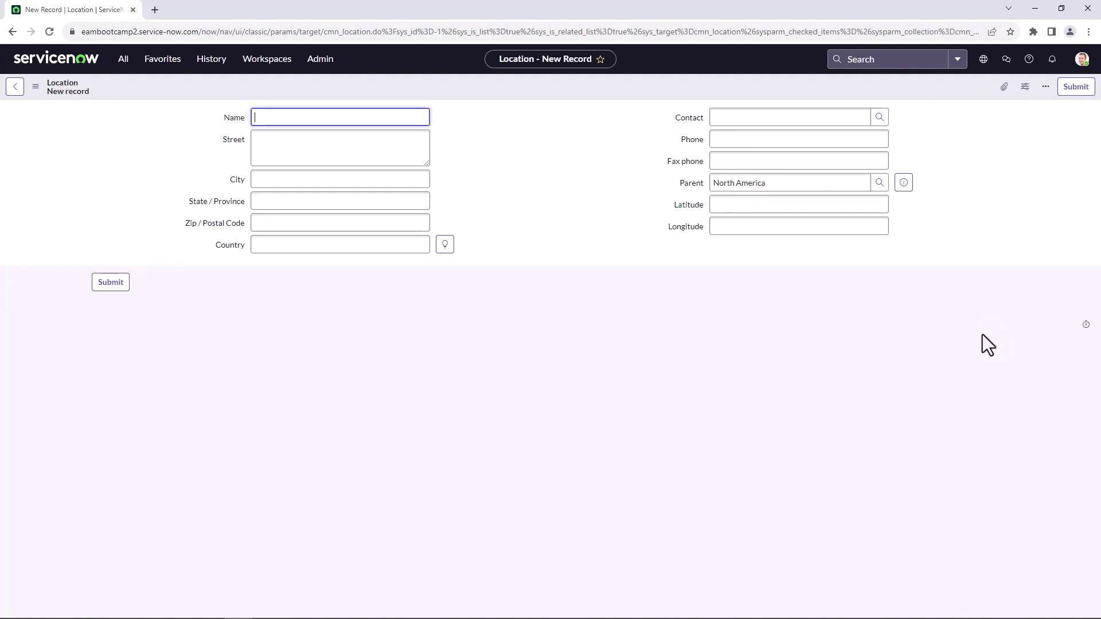
pyautogui.write('Ontario')
pyautogui.click(307, 201)
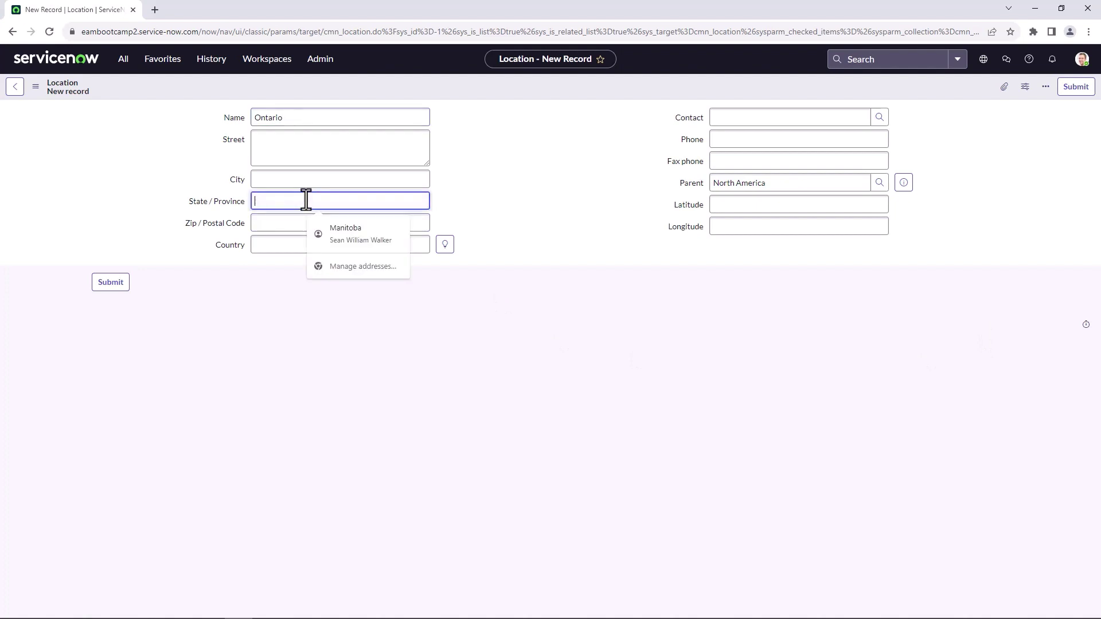
pyautogui.write('Ont')
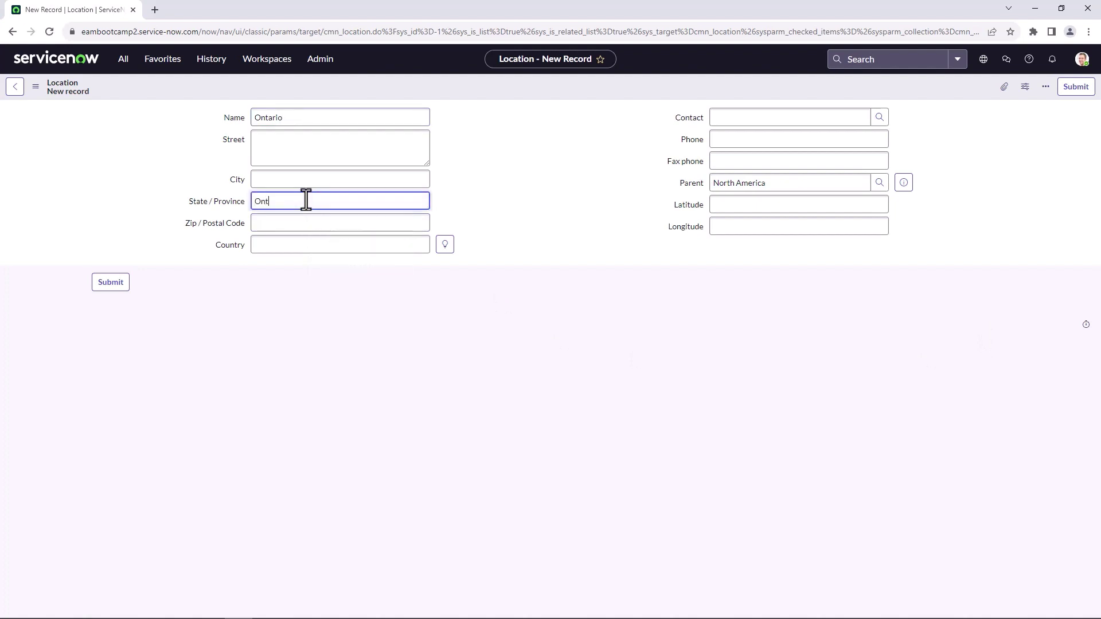
pyautogui.write('ario')
pyautogui.click(337, 243)
pyautogui.write('ca')
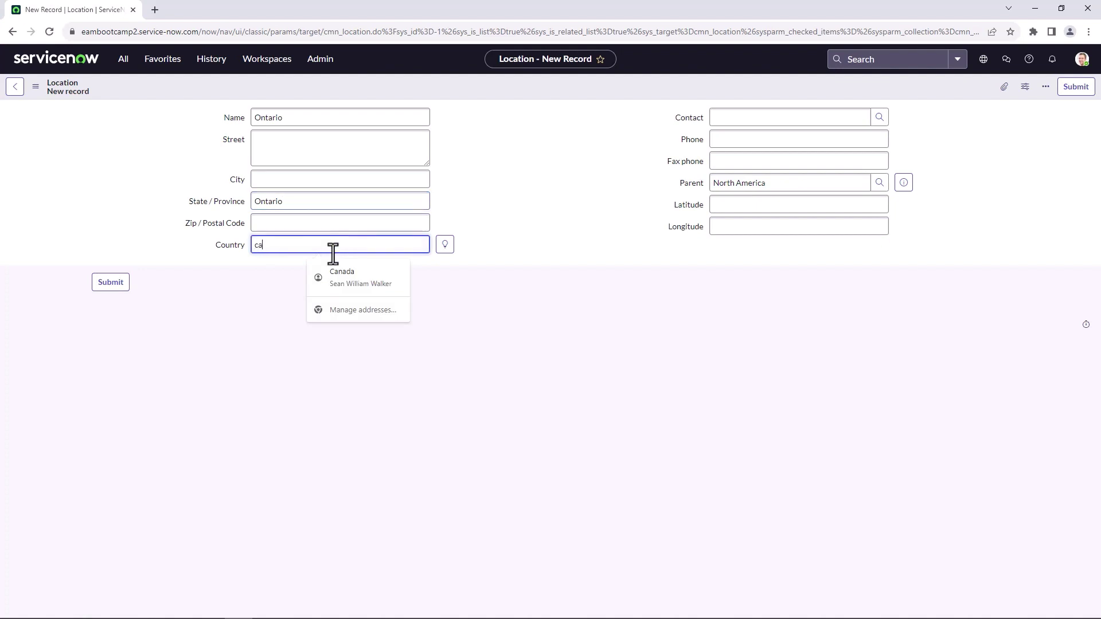
pyautogui.write('nada')
pyautogui.click(280, 265)
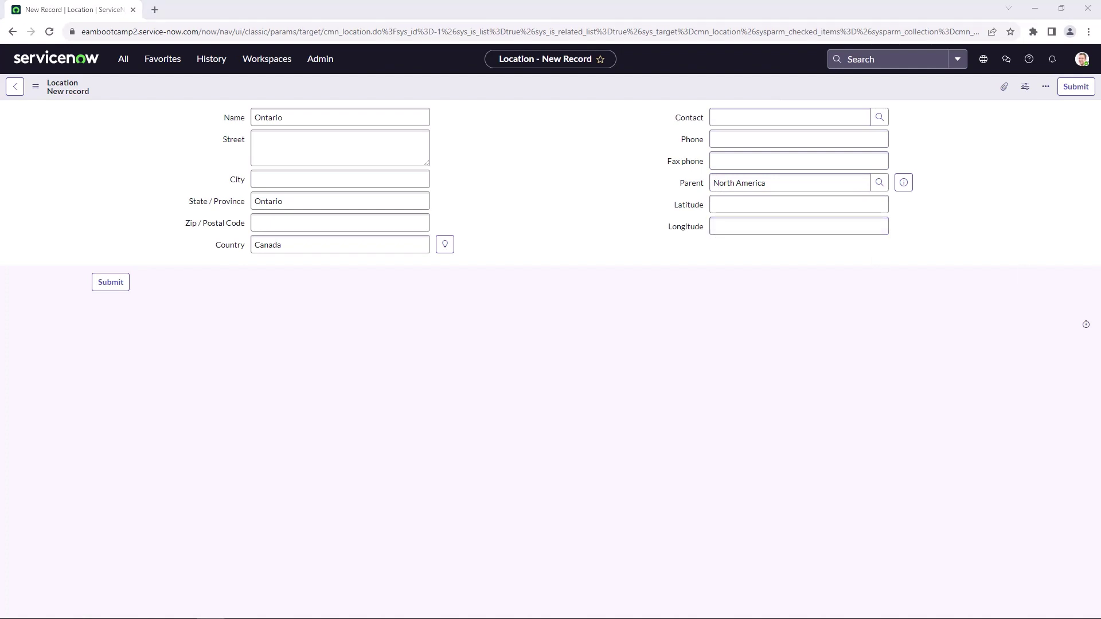
# Enter latitude 51.65858 and longitude -86.89005, then submit the Ontario location
pyautogui.click(804, 205)
pyautogui.write('51.65858')
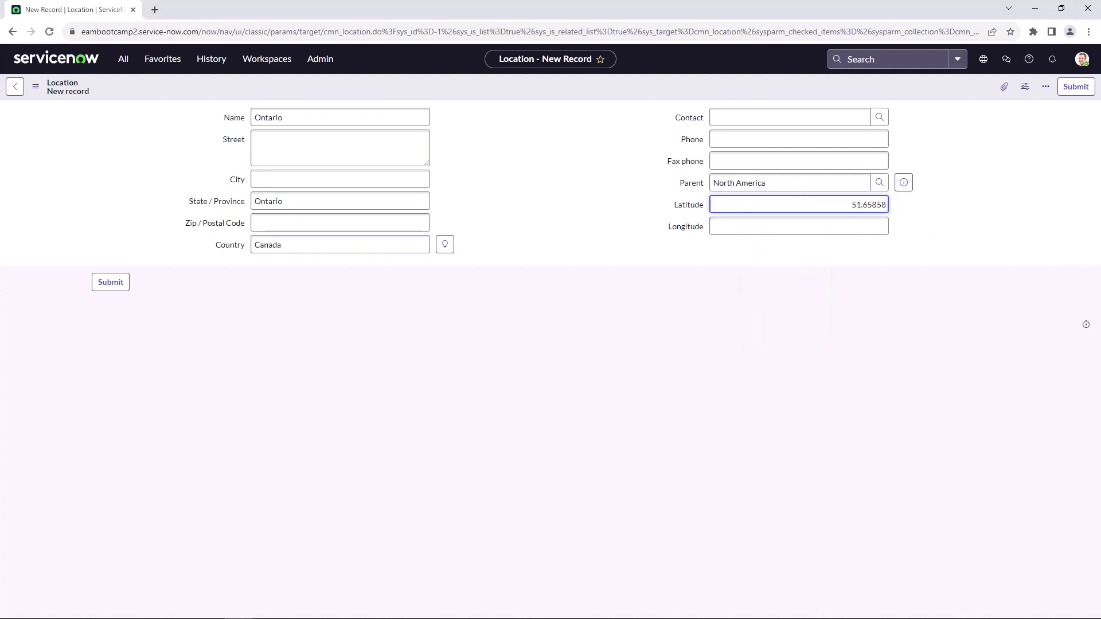
pyautogui.hotkey('alt', 'Tab')
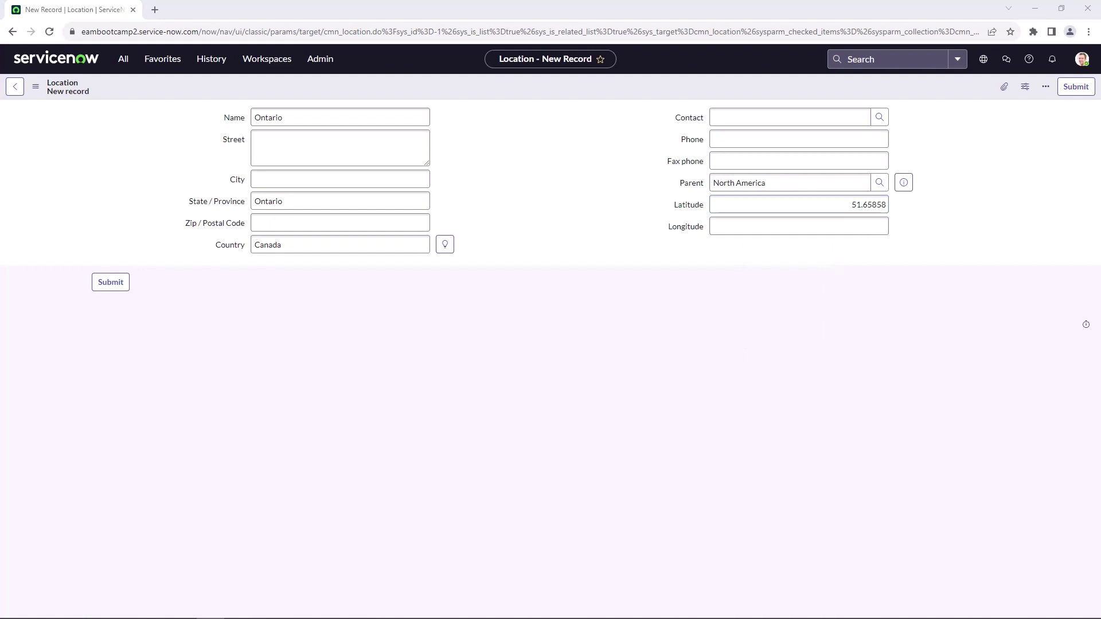
pyautogui.click(836, 230)
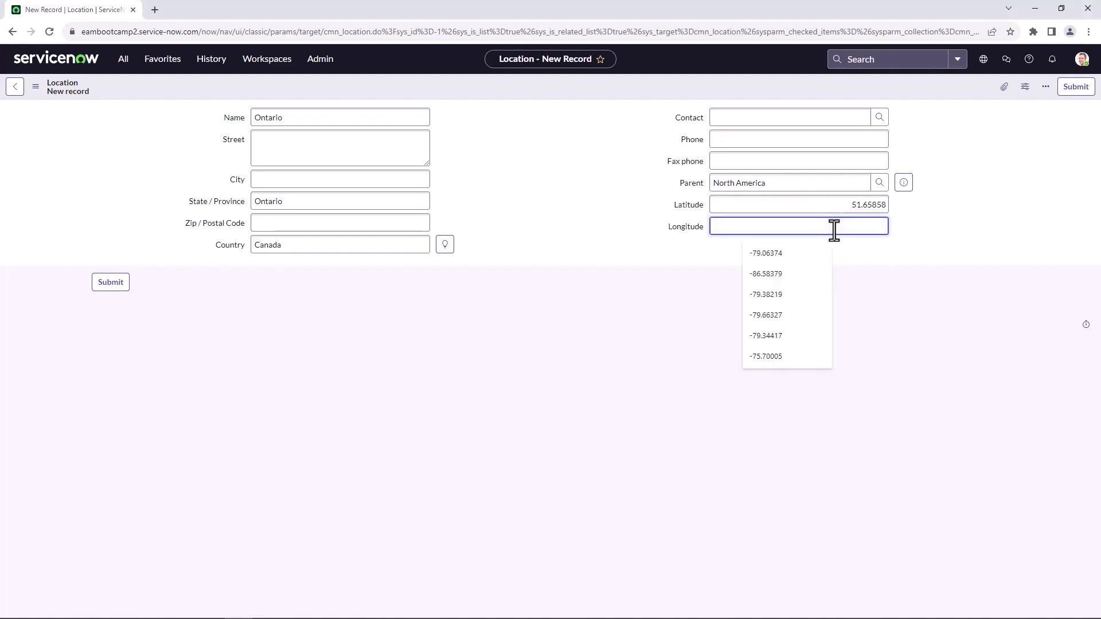
pyautogui.write('-86.89005')
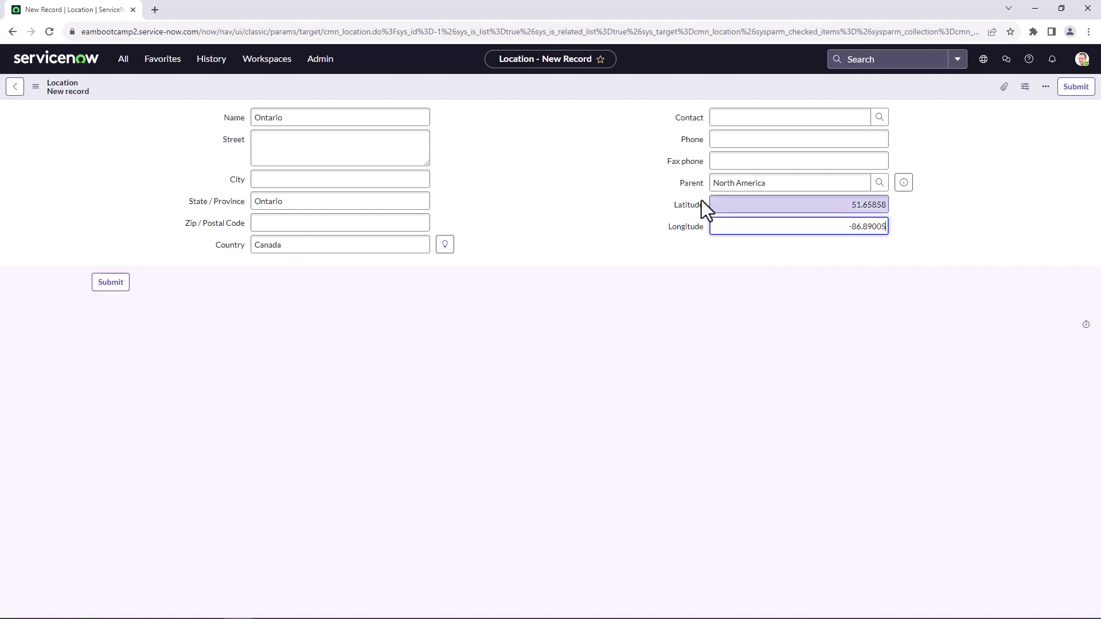
pyautogui.click(111, 282)
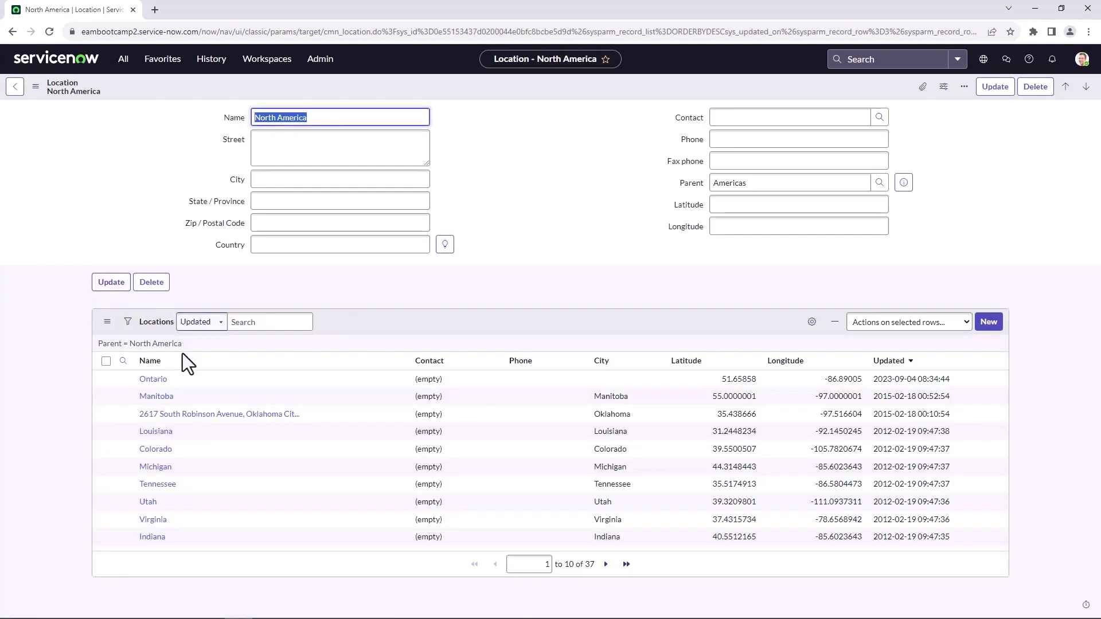
# From the Ontario record, start a child location named Toronto with city Toronto and province Ontario
pyautogui.click(154, 380)
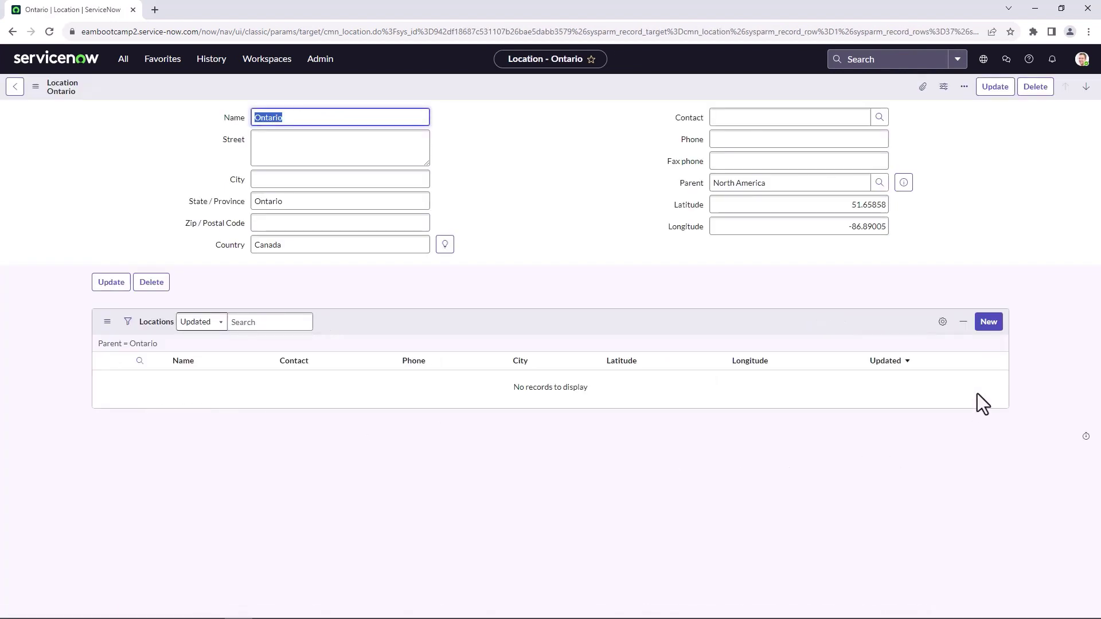
pyautogui.click(988, 322)
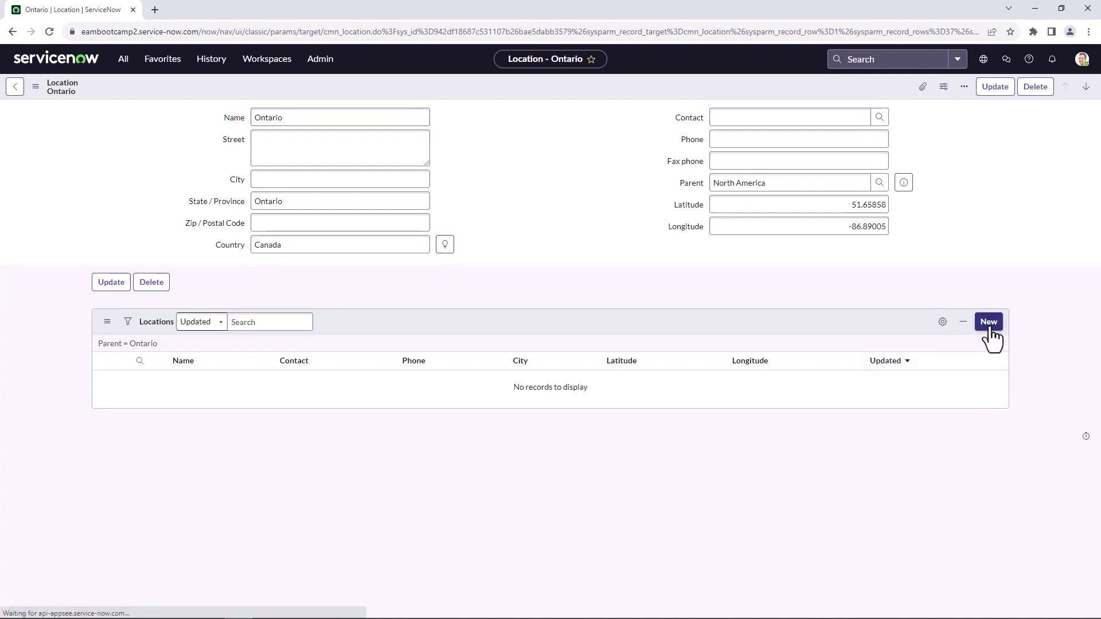
pyautogui.write('Toronto')
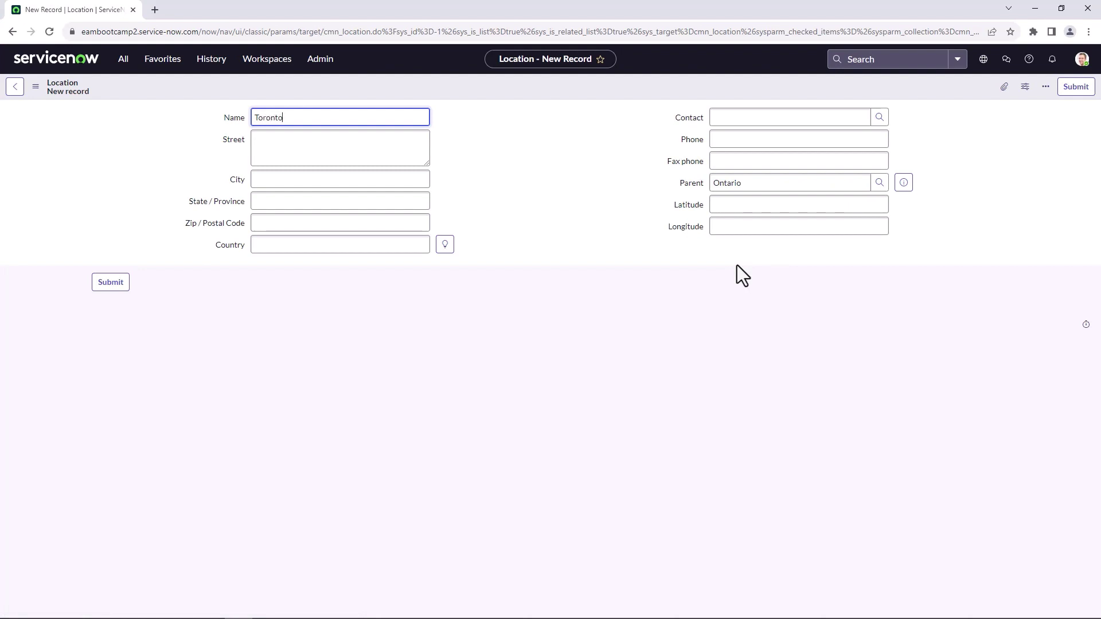
pyautogui.press('Tab')
pyautogui.press('Tab')
pyautogui.write('On')
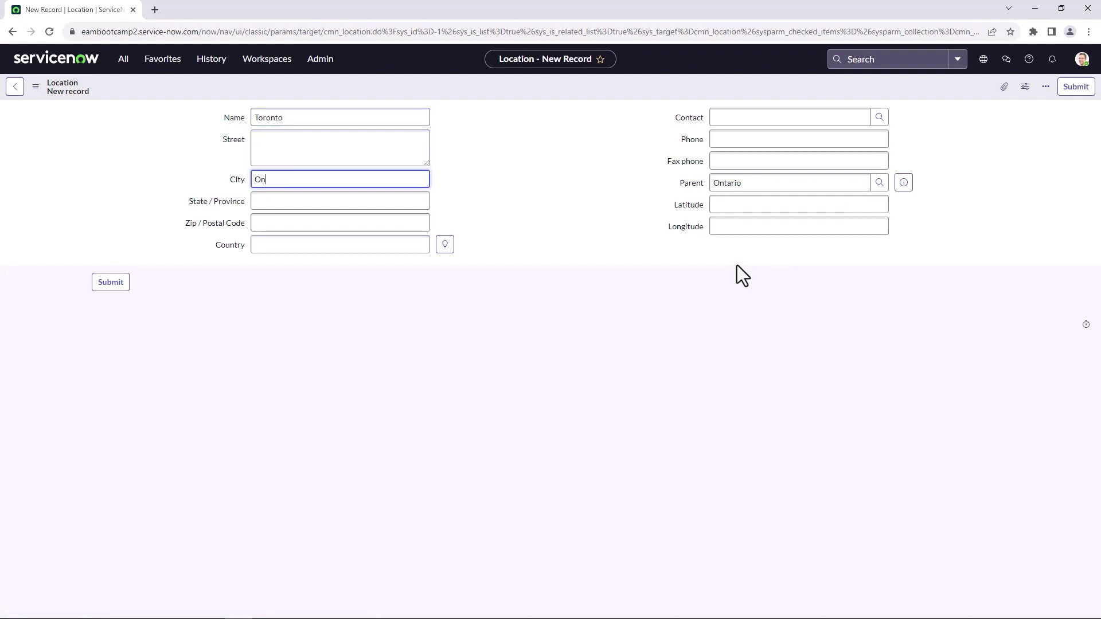
pyautogui.press('BackSpace')
pyautogui.press('BackSpace')
pyautogui.write('Toronto')
pyautogui.press('Tab')
pyautogui.write('Ontra')
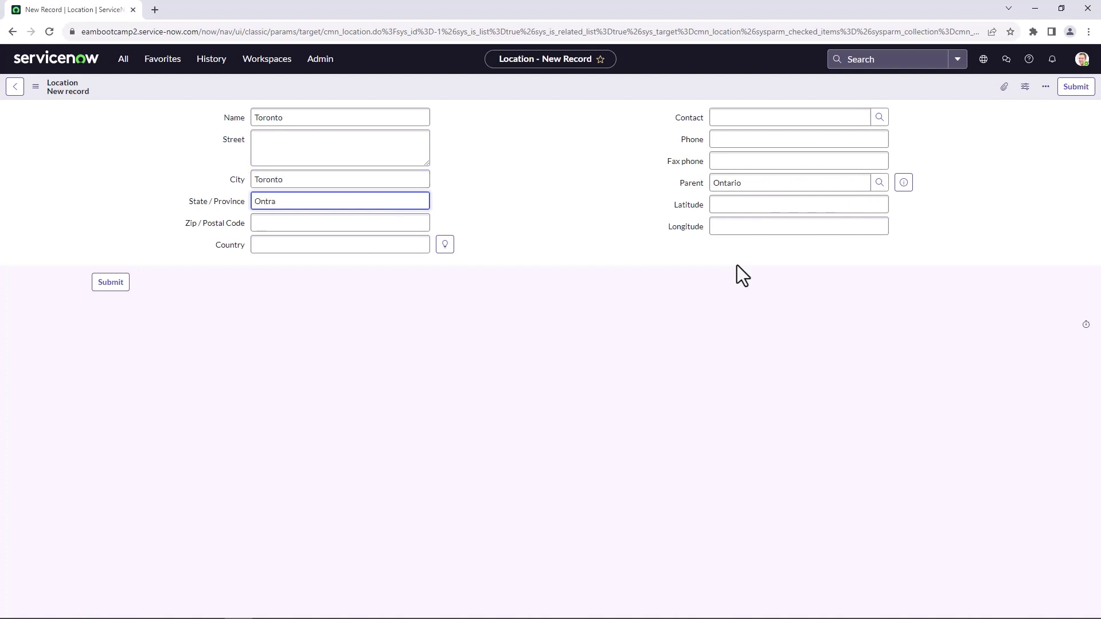
pyautogui.press('BackSpace')
pyautogui.press('BackSpace')
pyautogui.write('ario')
# Set country Canada, latitude 43.65457 and longitude -79.37395, then submit the Toronto location
pyautogui.click(305, 246)
pyautogui.write('can')
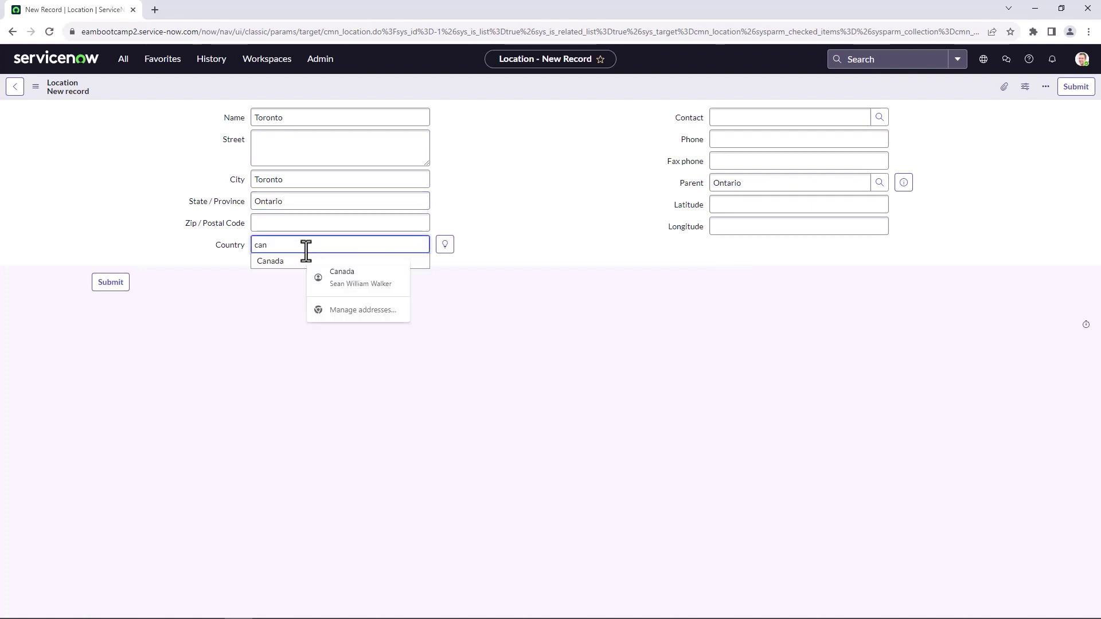
pyautogui.click(269, 263)
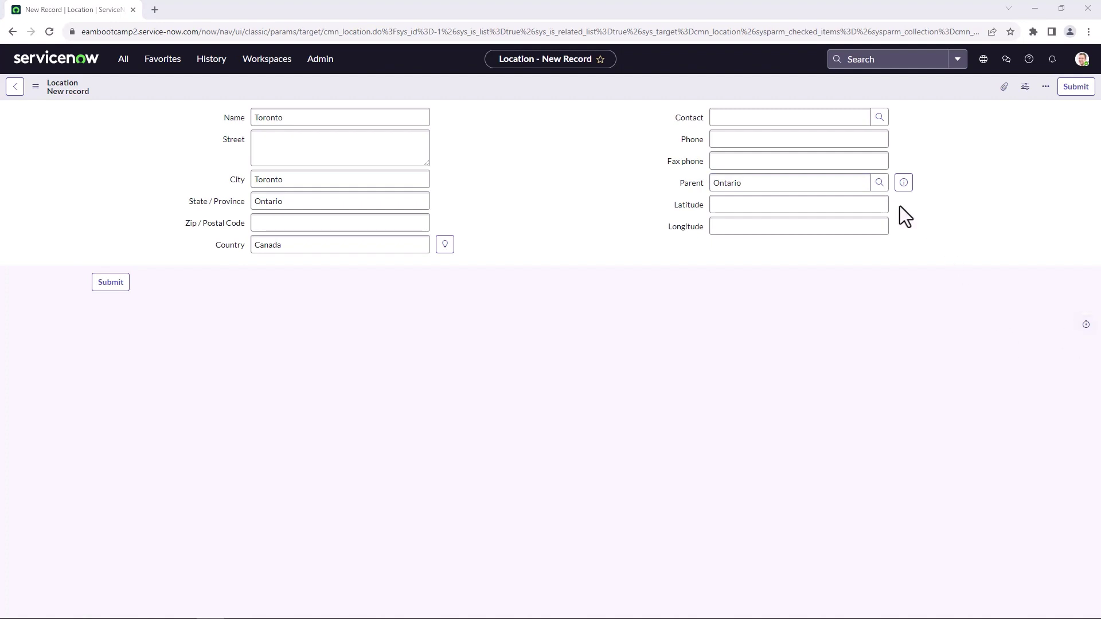
pyautogui.click(880, 209)
pyautogui.write('43.65457')
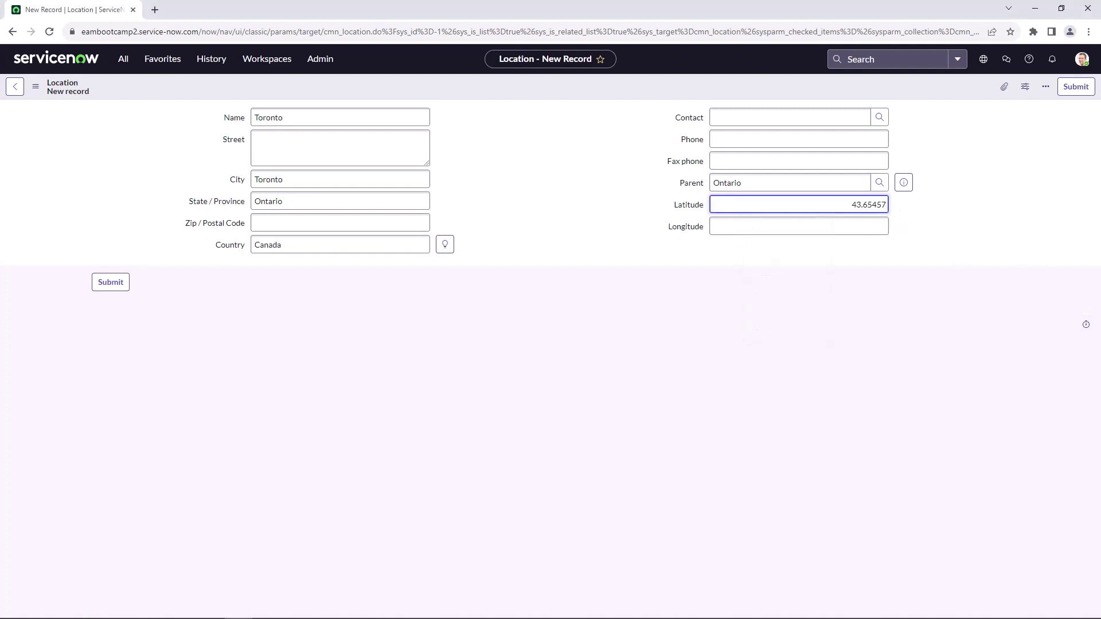
pyautogui.hotkey('alt', 'Tab')
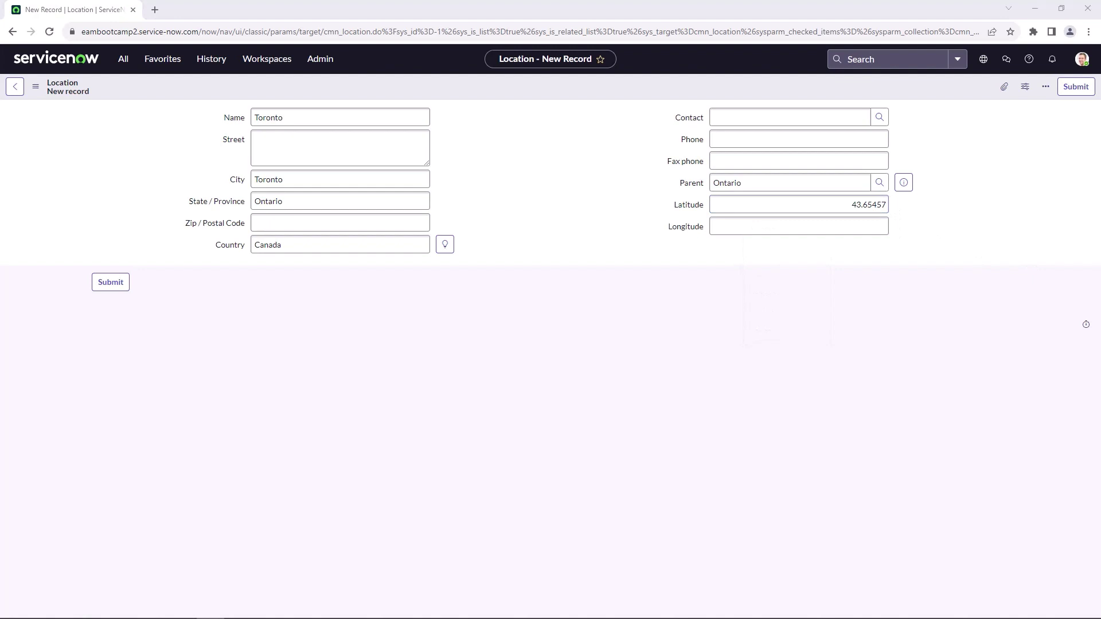
pyautogui.click(879, 226)
pyautogui.hotkey('ctrl', 'v')
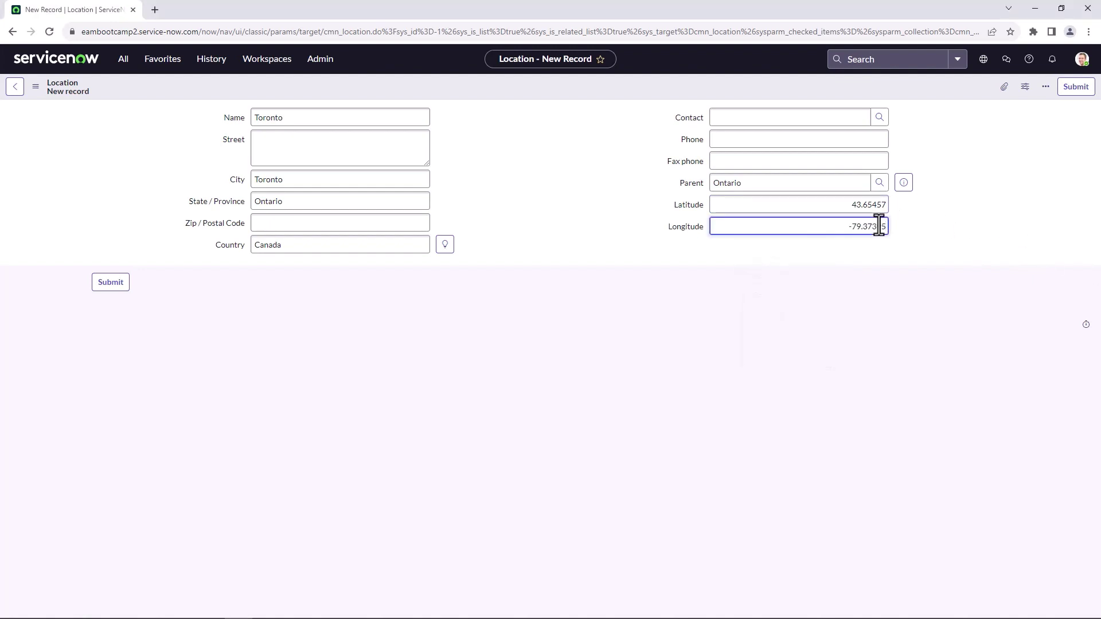
pyautogui.click(106, 287)
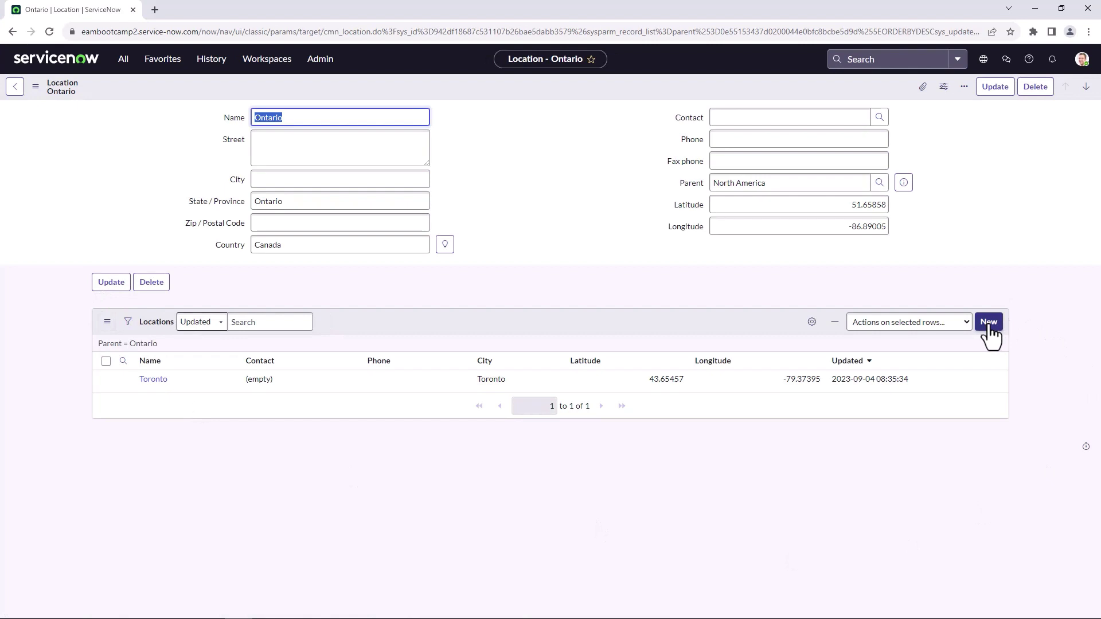
# Under Toronto, start 'ServiceNow Canada - Toronto' at Financial District Courtyard, Toronto, Ontario
pyautogui.click(153, 379)
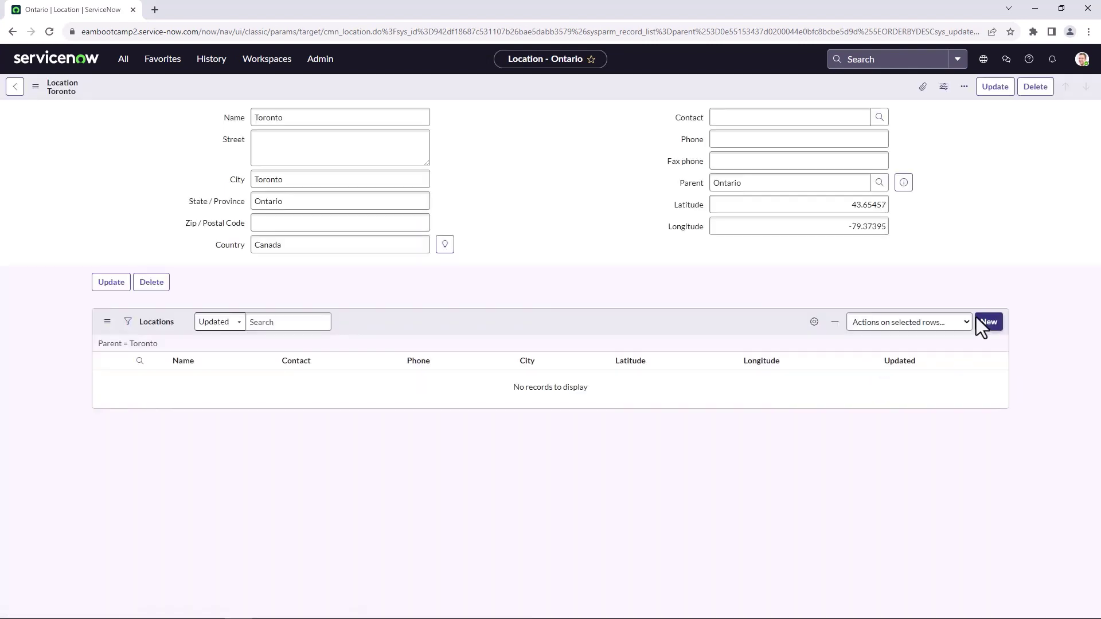
pyautogui.click(986, 331)
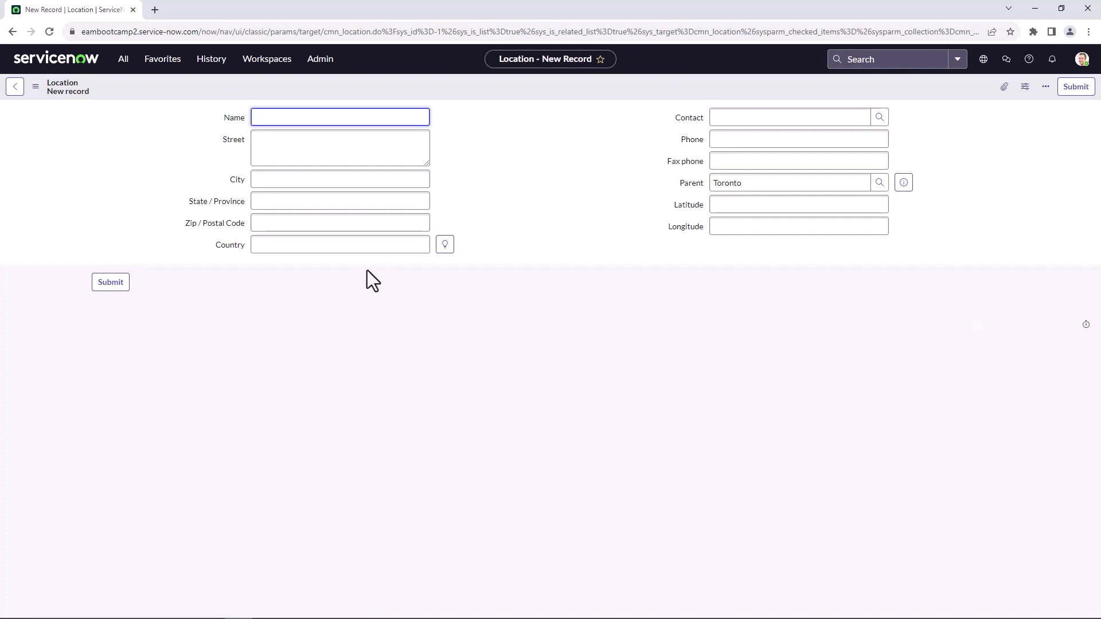
pyautogui.write('S')
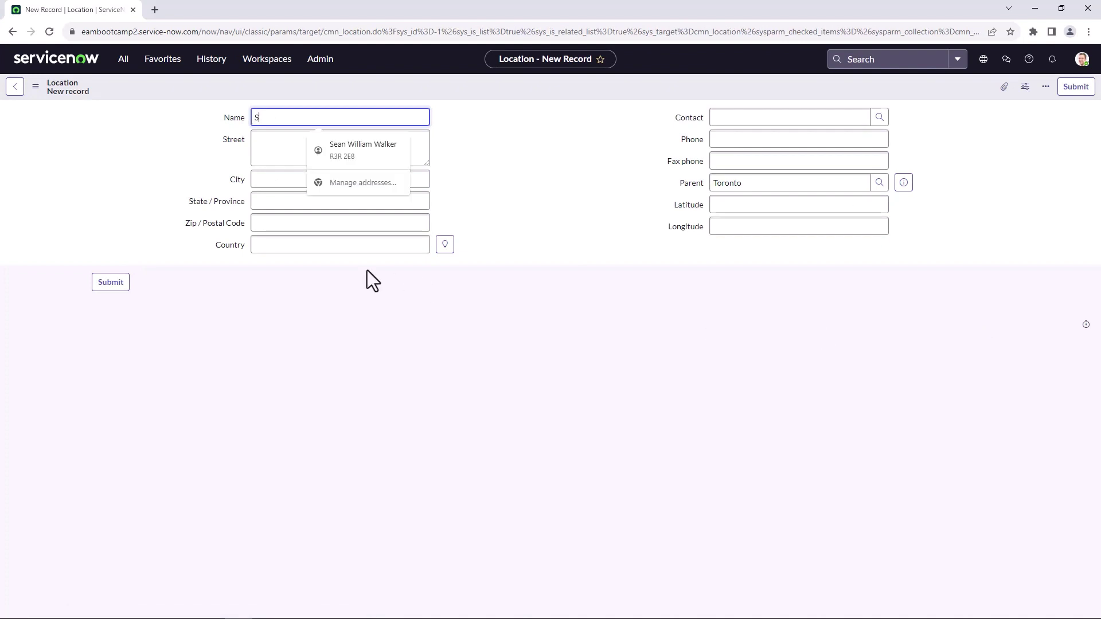
pyautogui.write('erv')
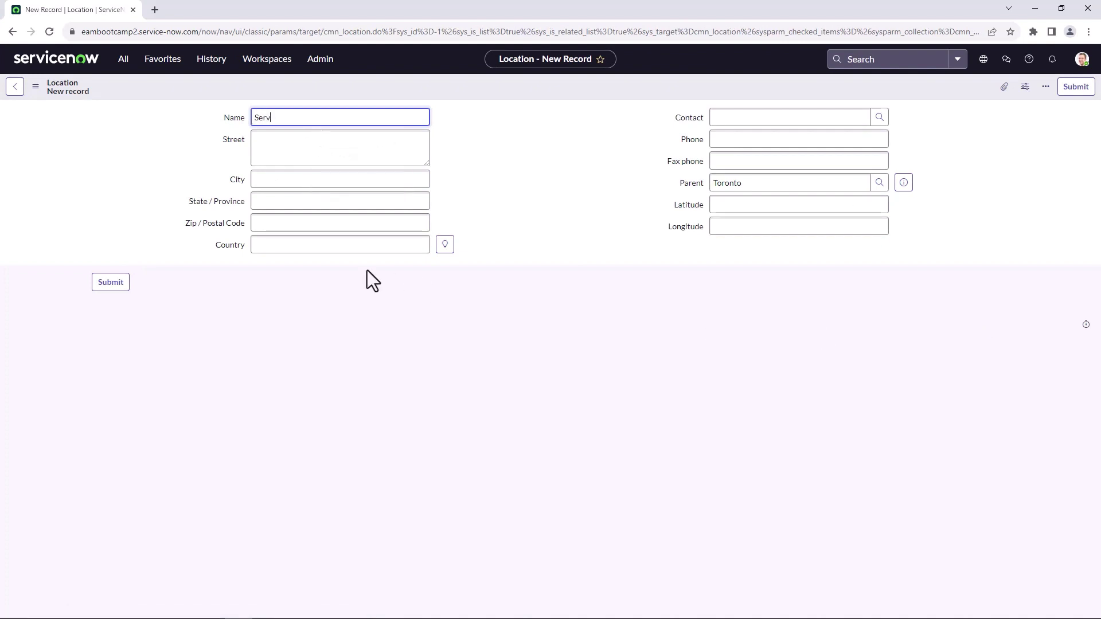
pyautogui.write('iceNow Canada - Toronto')
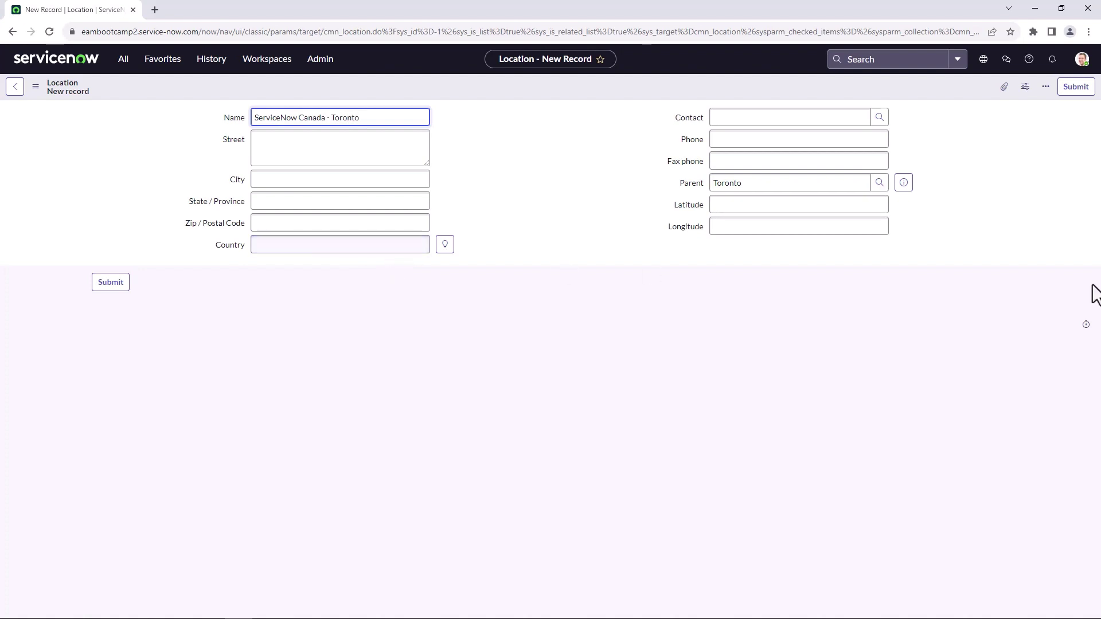
pyautogui.hotkey('alt', 'Tab')
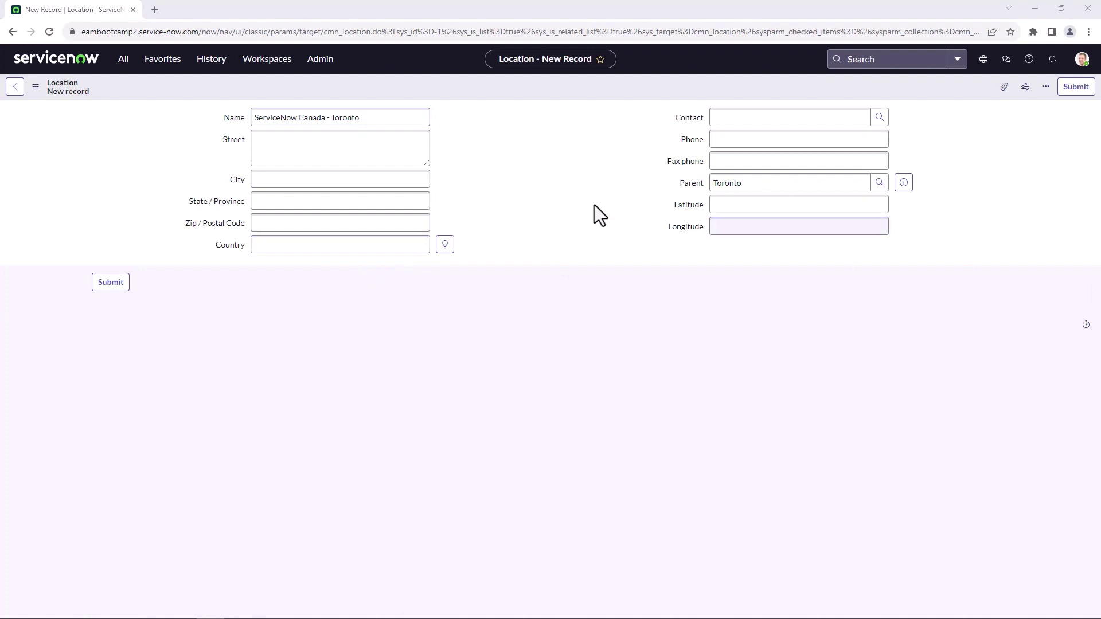
pyautogui.click(305, 140)
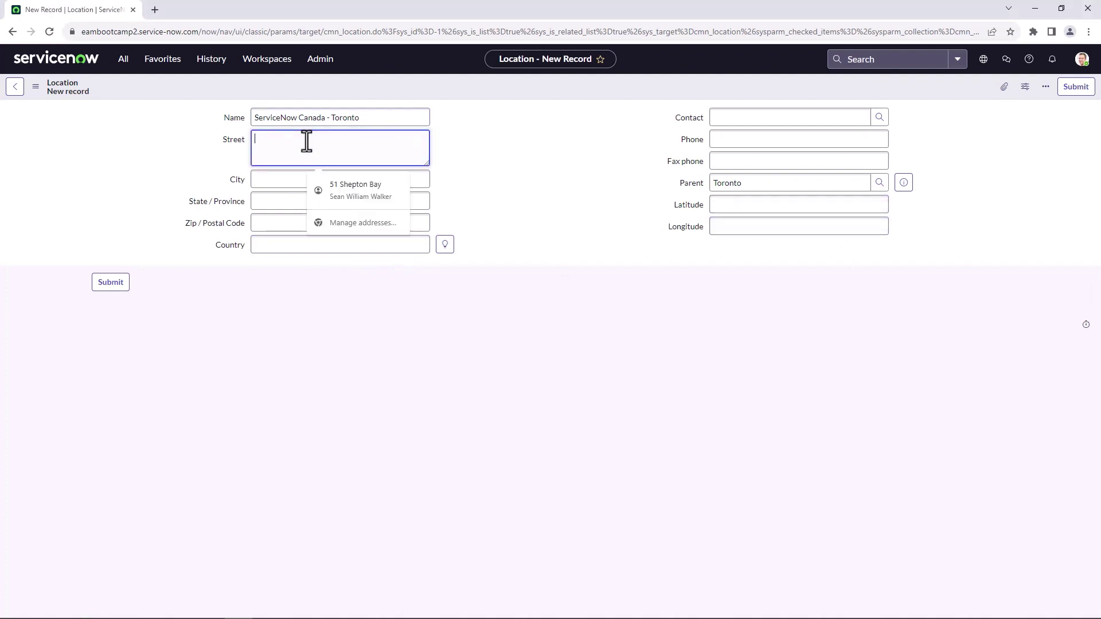
pyautogui.click(285, 180)
pyautogui.write('Toronto')
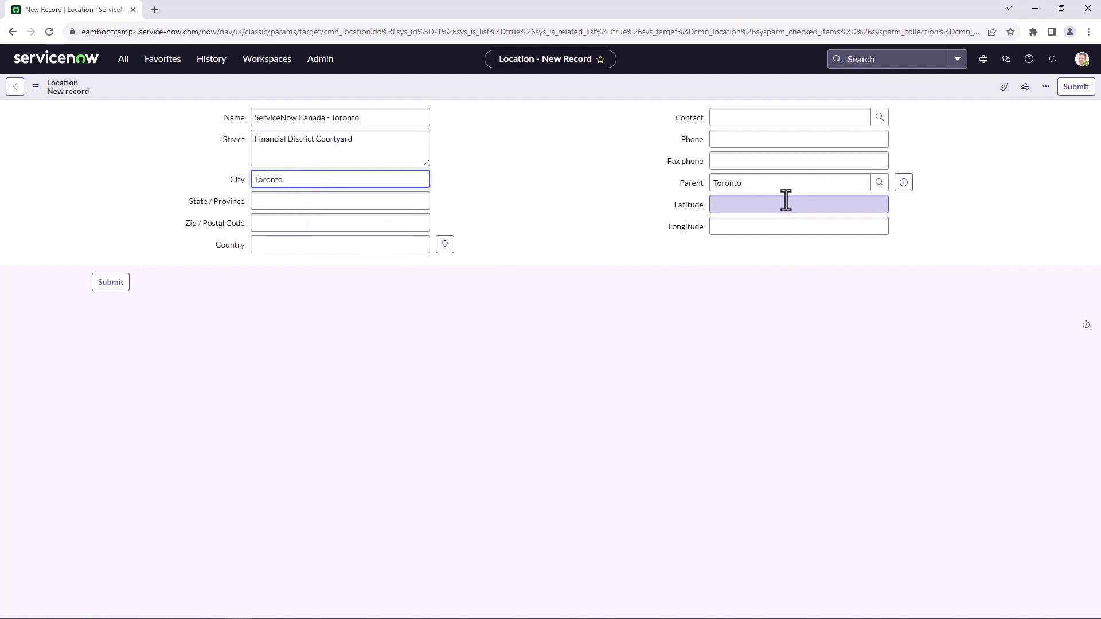
pyautogui.press('Tab')
pyautogui.write('Ontario')
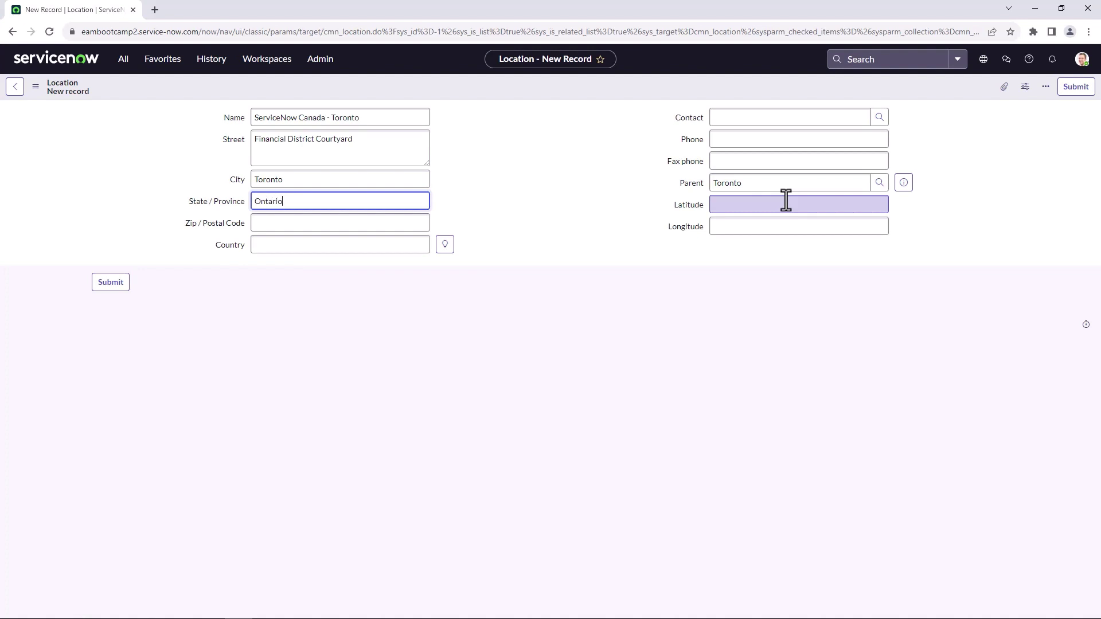
pyautogui.press('Tab')
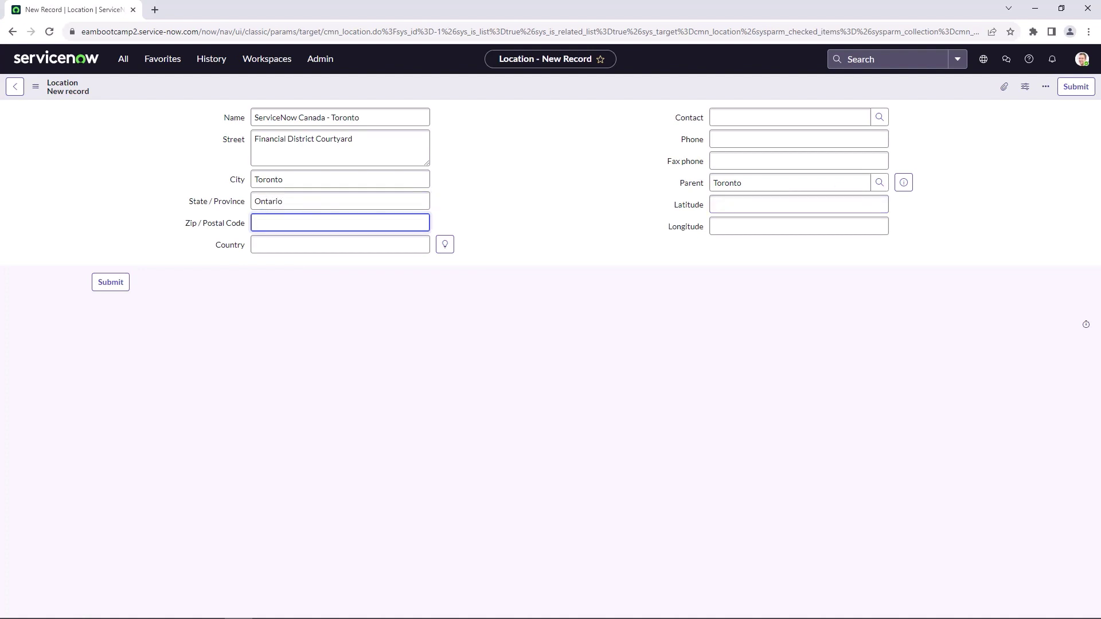
# Enter postal code M5J 2S4 and country Canada for the new office location
pyautogui.hotkey('alt', 'Tab')
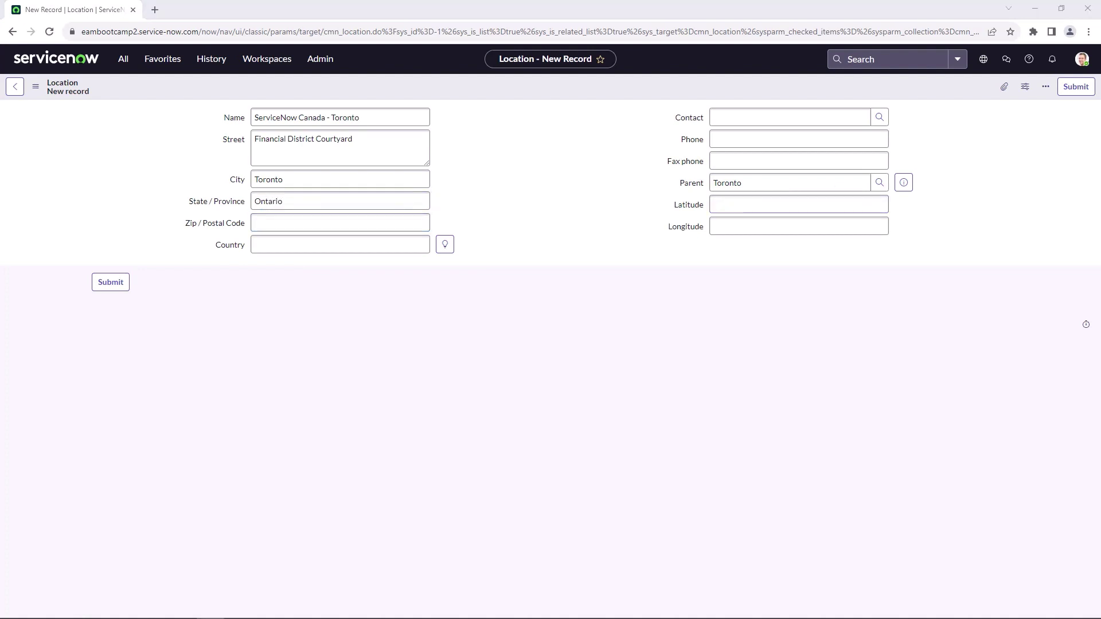
pyautogui.click(408, 225)
pyautogui.write('M5J 2S4')
pyautogui.click(415, 251)
pyautogui.write('cana')
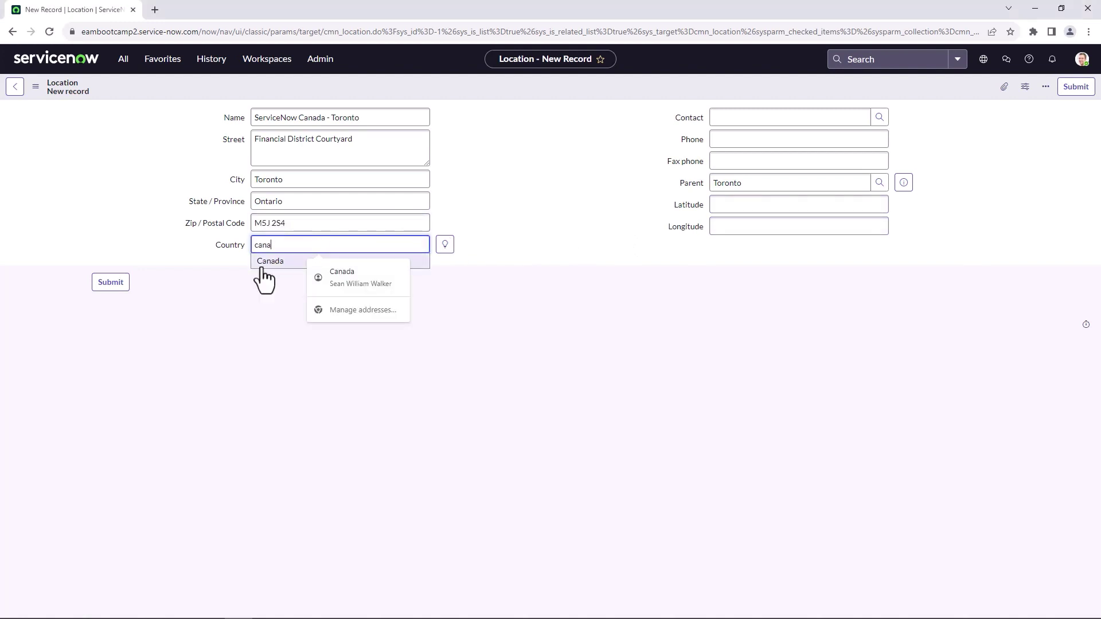
pyautogui.click(263, 265)
# Enter latitude 43.64654 and longitude -79.37882, submit, decline saving the address, and open the record
pyautogui.click(863, 208)
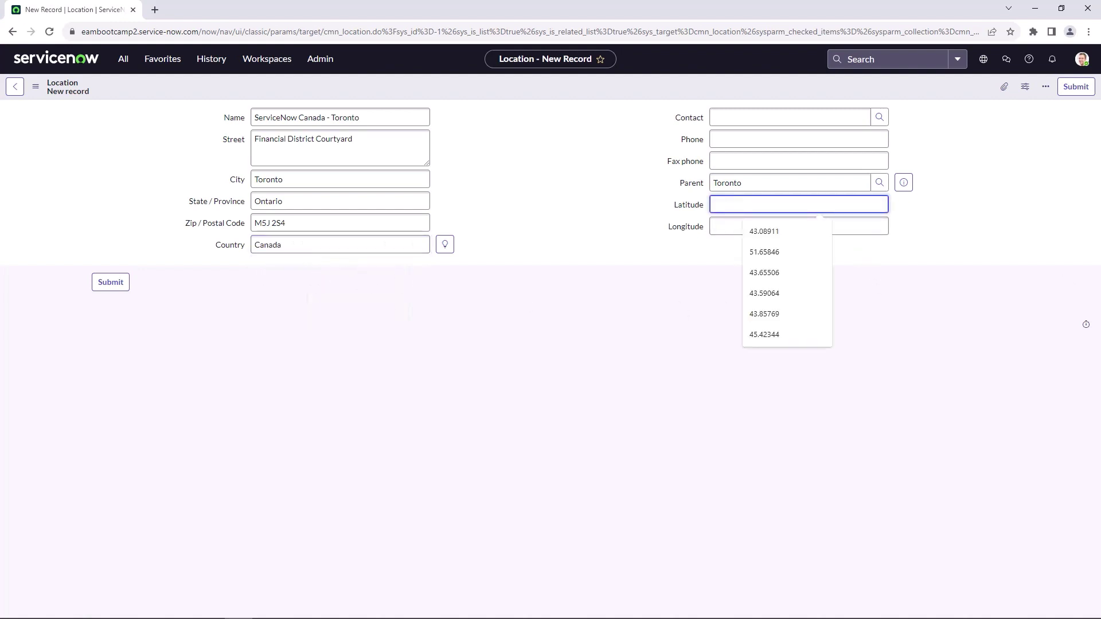
pyautogui.hotkey('alt', 'Tab')
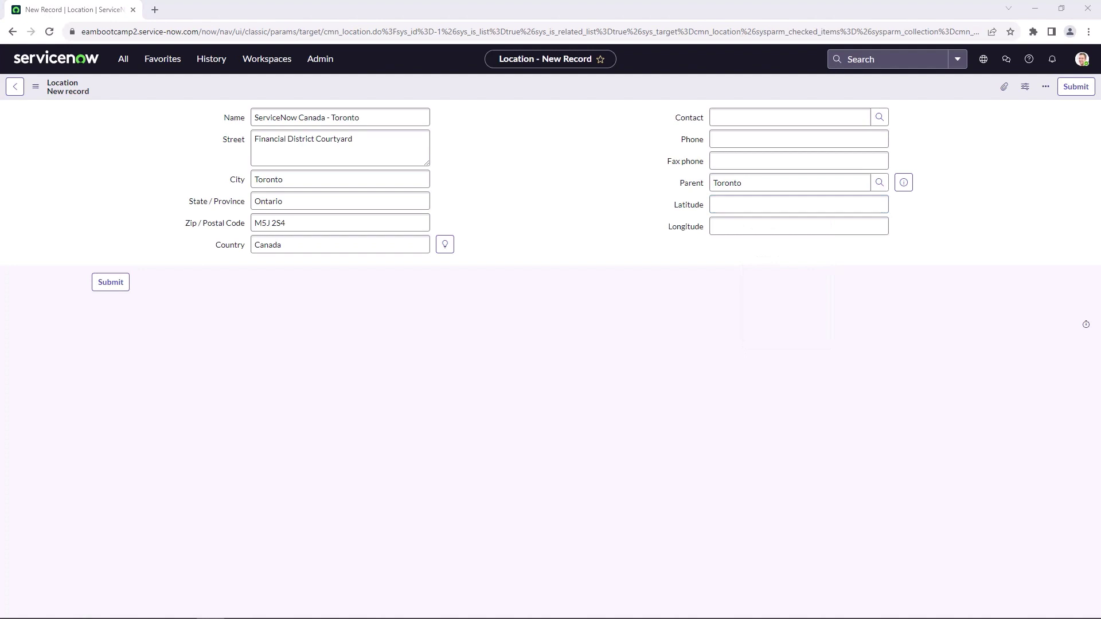
pyautogui.click(792, 206)
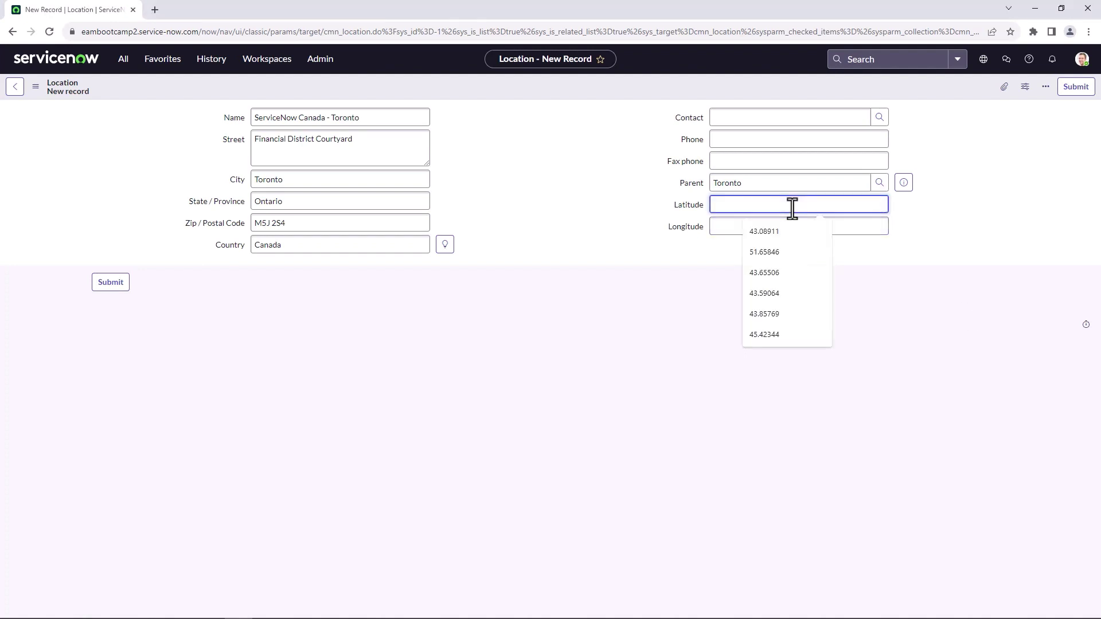
pyautogui.write('43.64654')
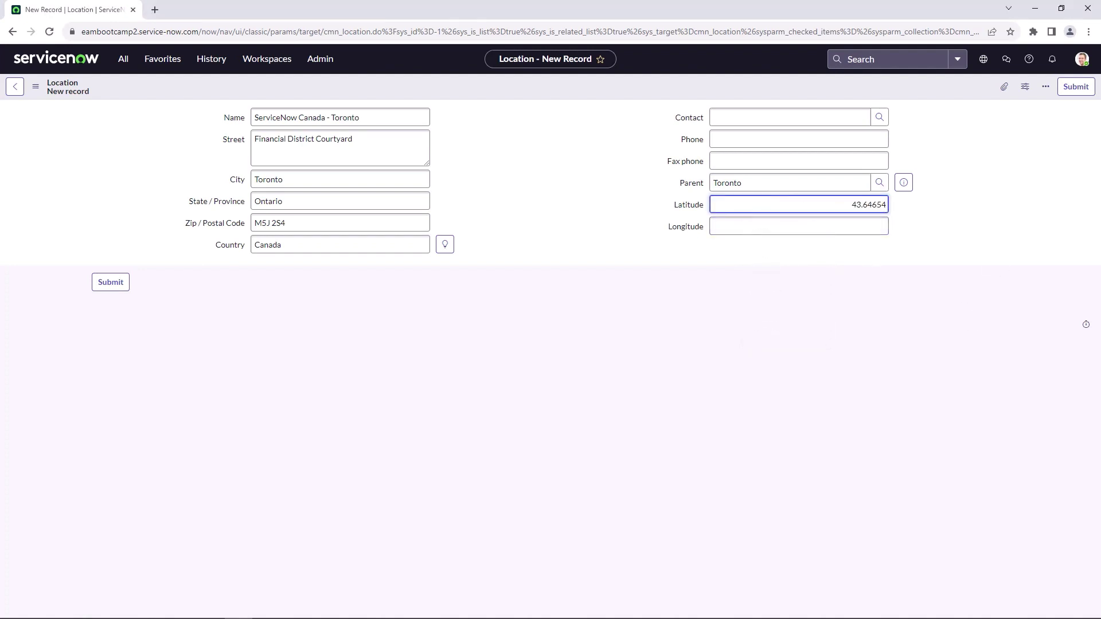
pyautogui.hotkey('alt', 'Tab')
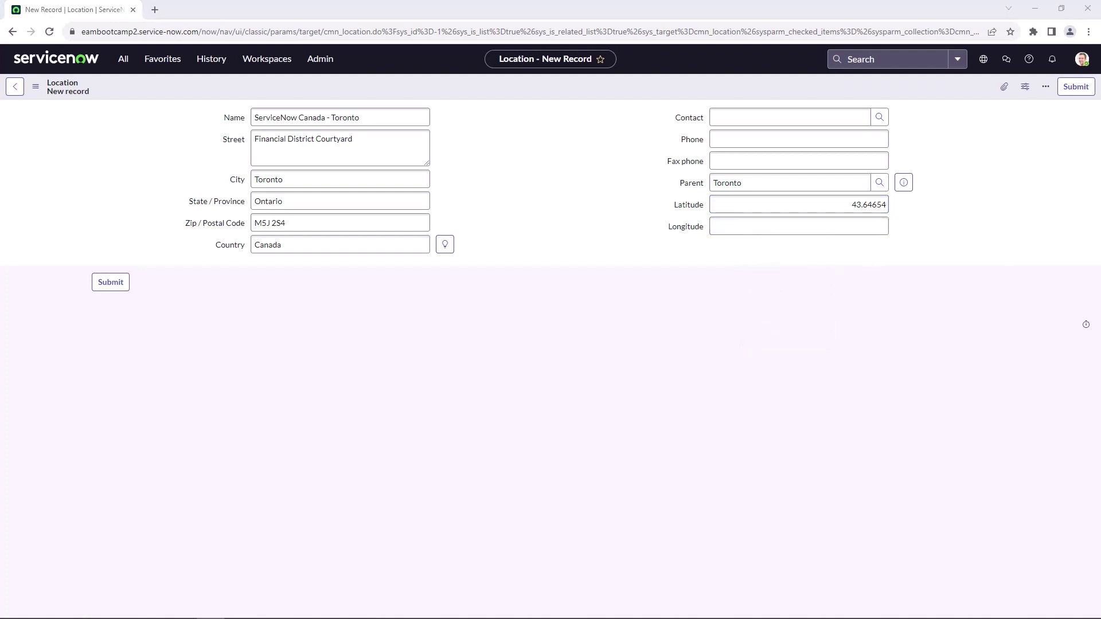
pyautogui.click(772, 229)
pyautogui.write('-79.37882')
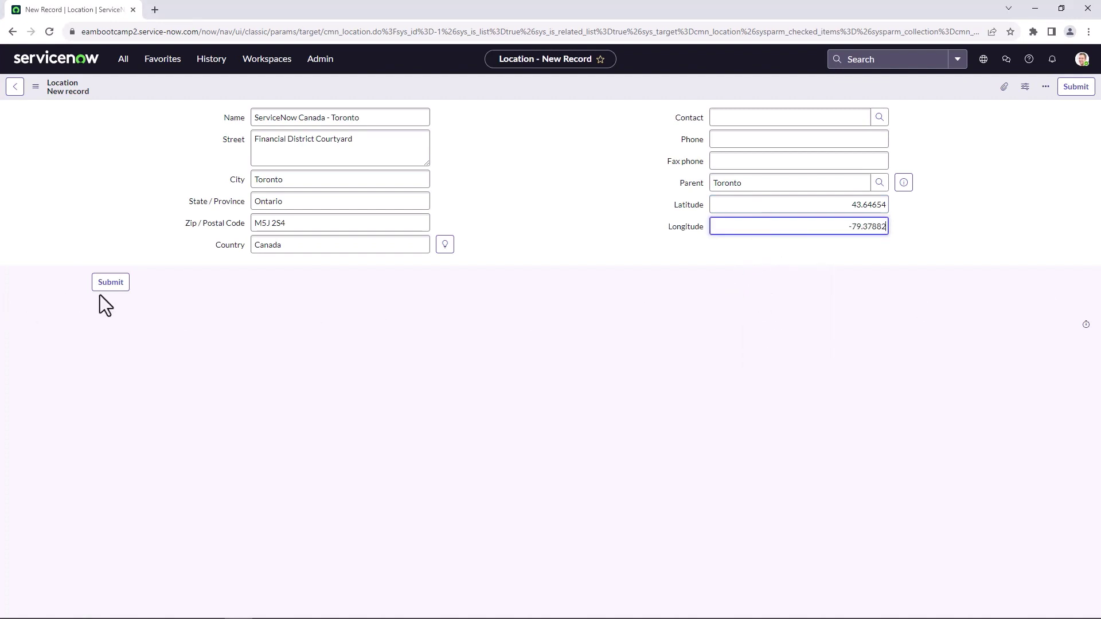
pyautogui.click(107, 286)
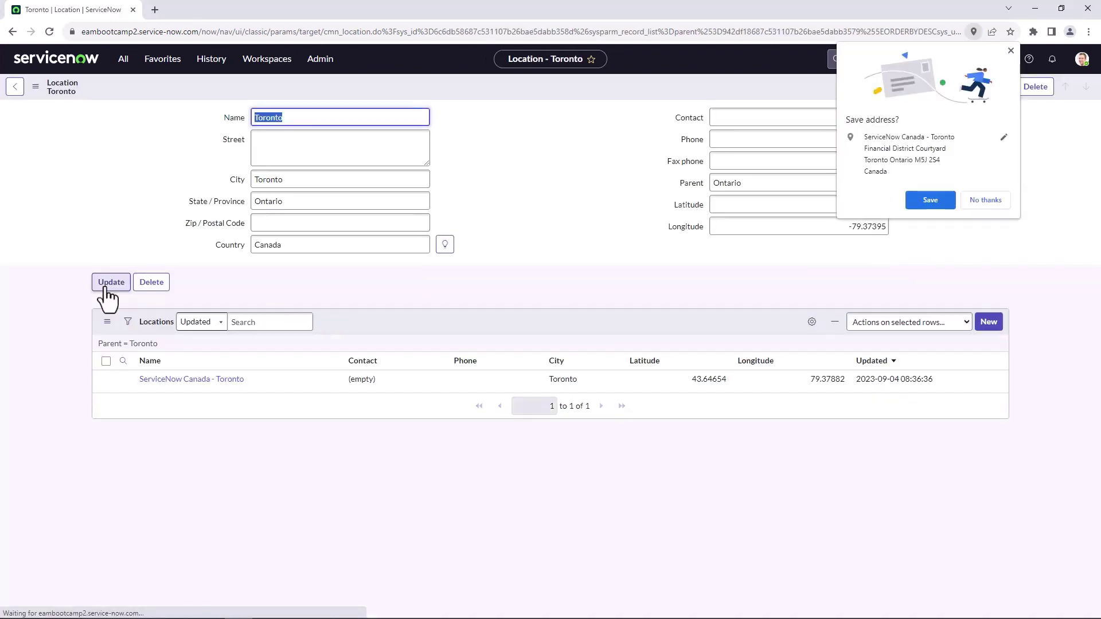
pyautogui.click(998, 202)
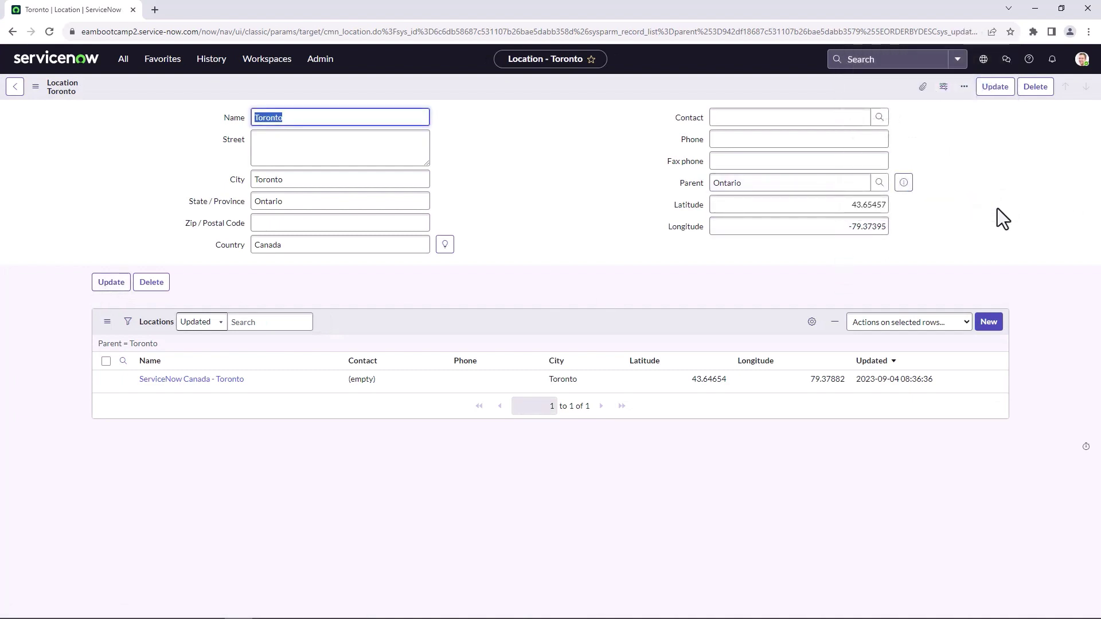
pyautogui.click(233, 380)
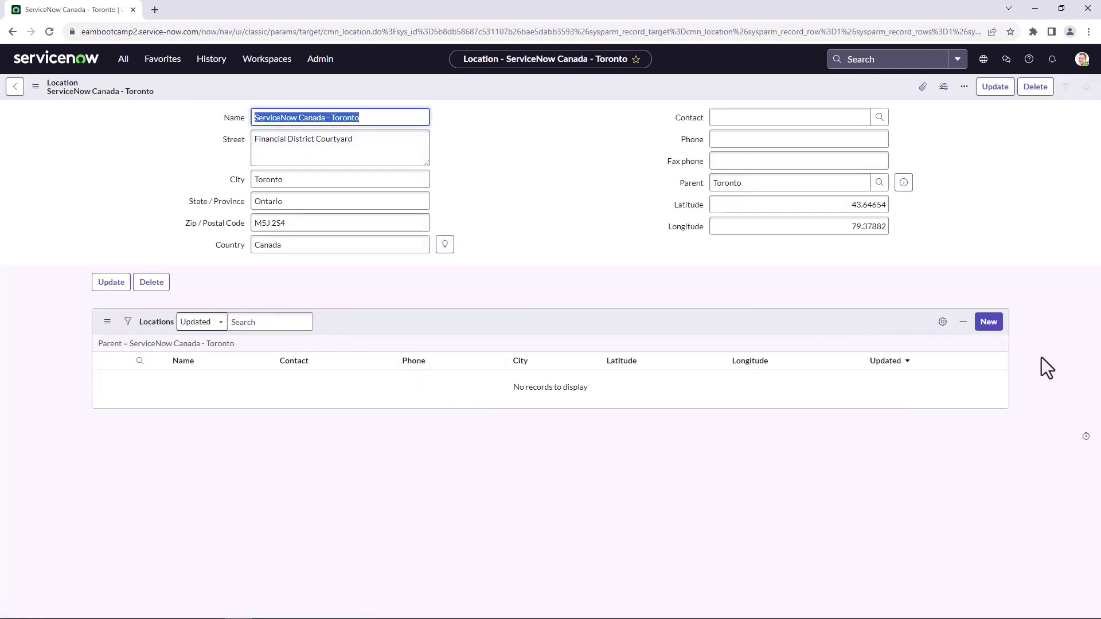
# Start a child location named Floor 1 with street Financial District Courtyard and city Toronto
pyautogui.click(994, 328)
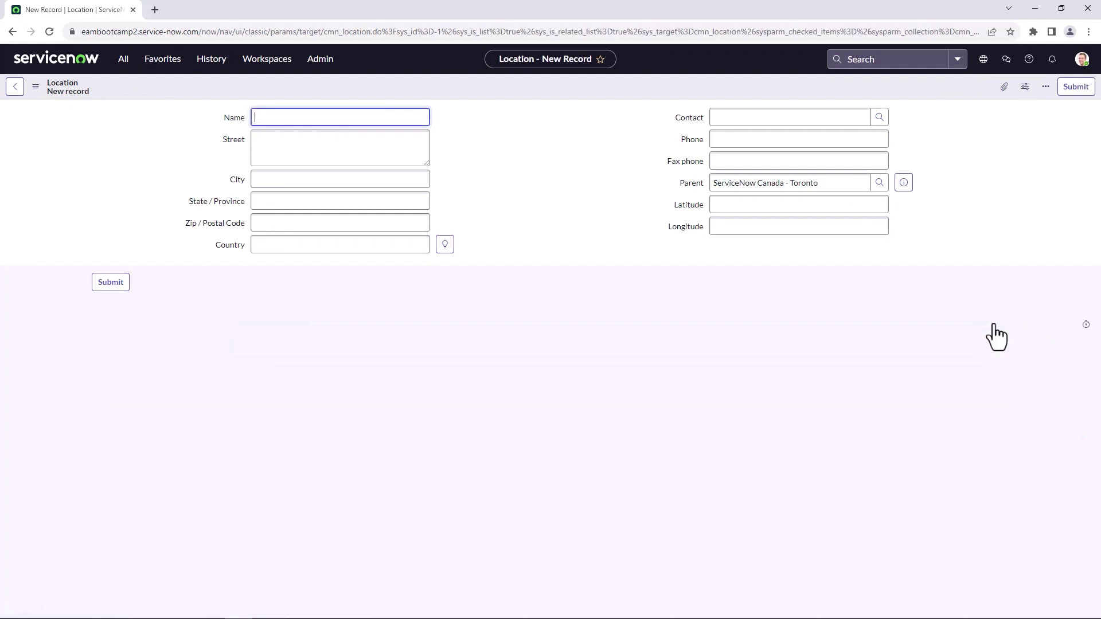
pyautogui.write('Floor 1')
pyautogui.hotkey('alt', 'Tab')
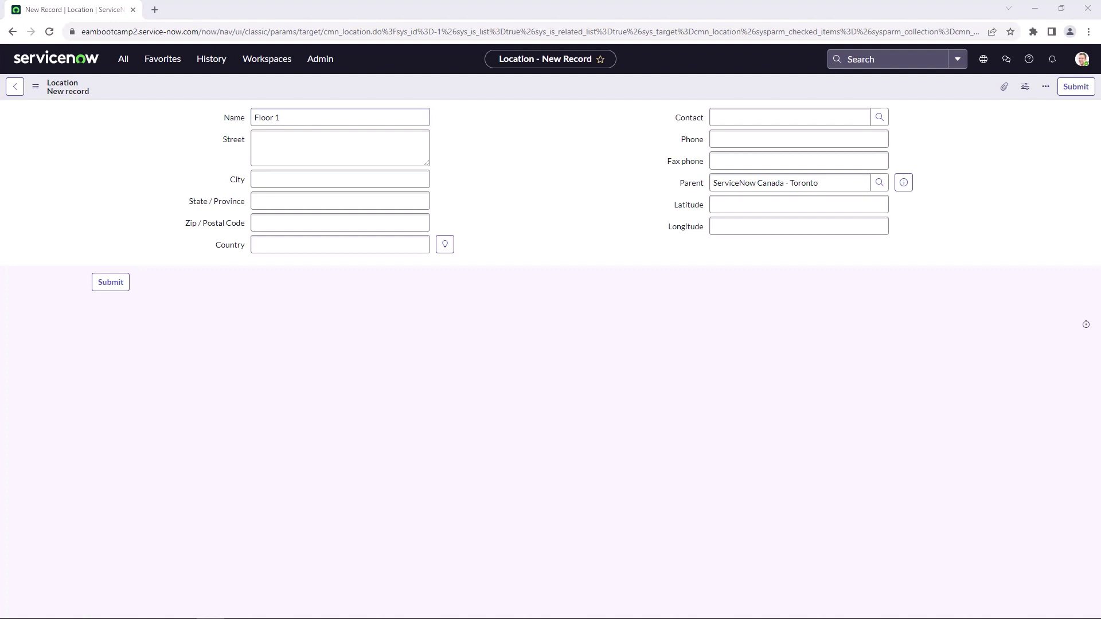
pyautogui.click(321, 154)
pyautogui.write('Financial District Courtyard')
pyautogui.click(294, 180)
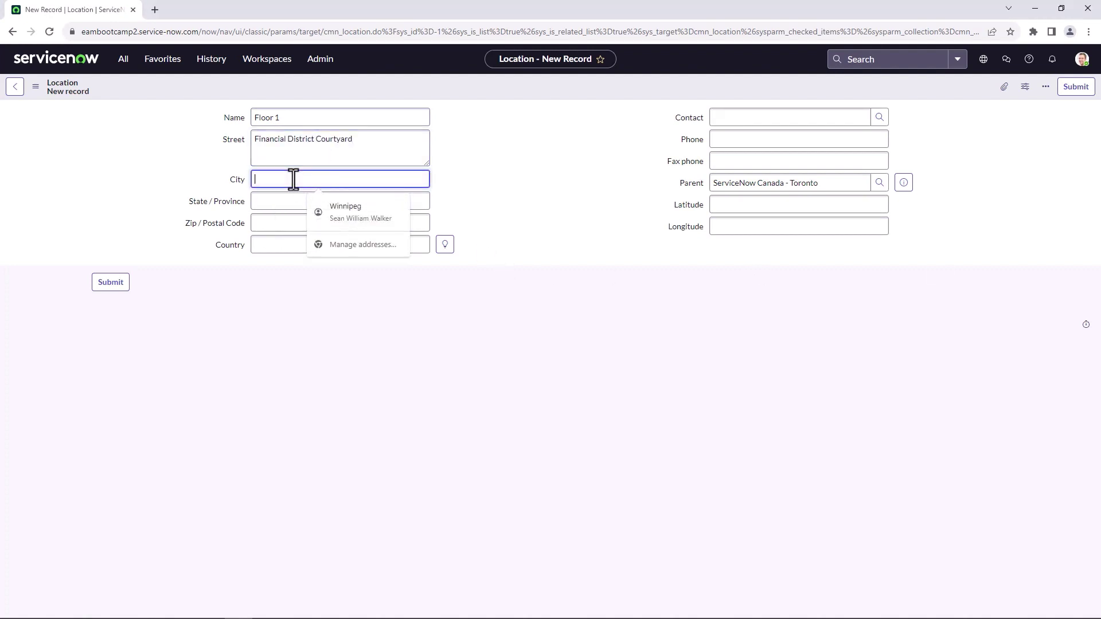
pyautogui.write('Toronto')
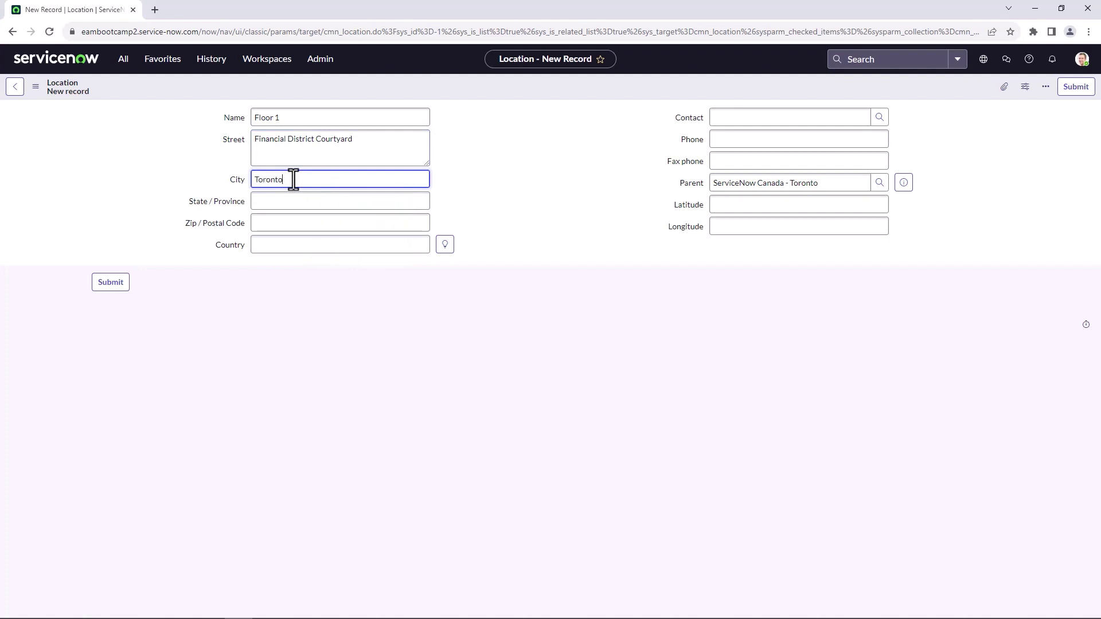
# Fill in province Ontario, postal code M5J 2S4 and country Canada for Floor 1
pyautogui.press('Tab')
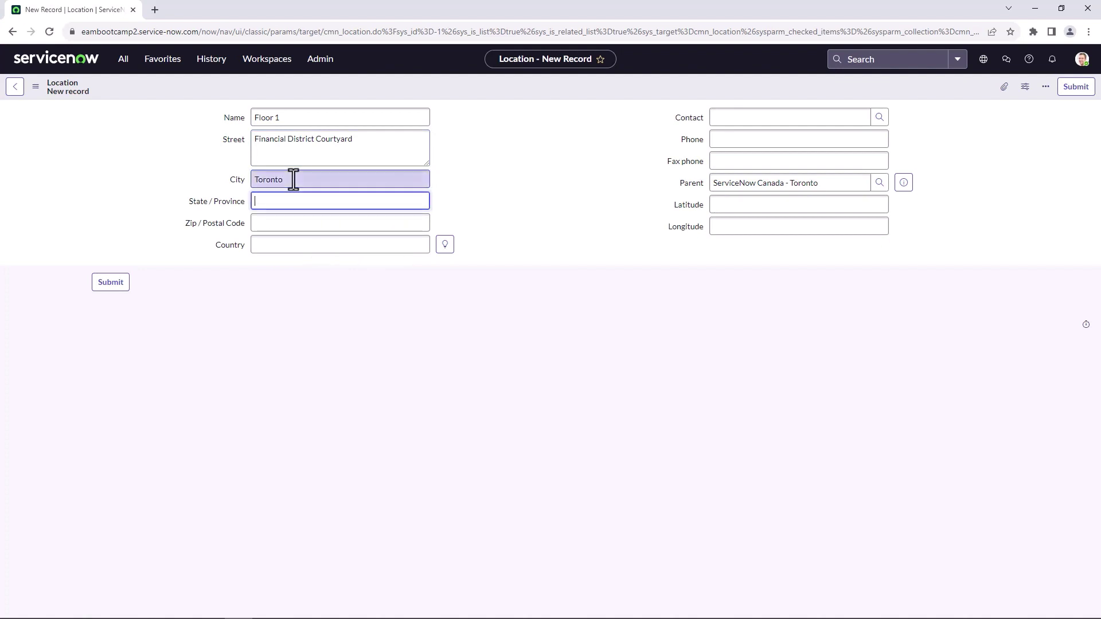
pyautogui.write('Ontario')
pyautogui.press('Tab')
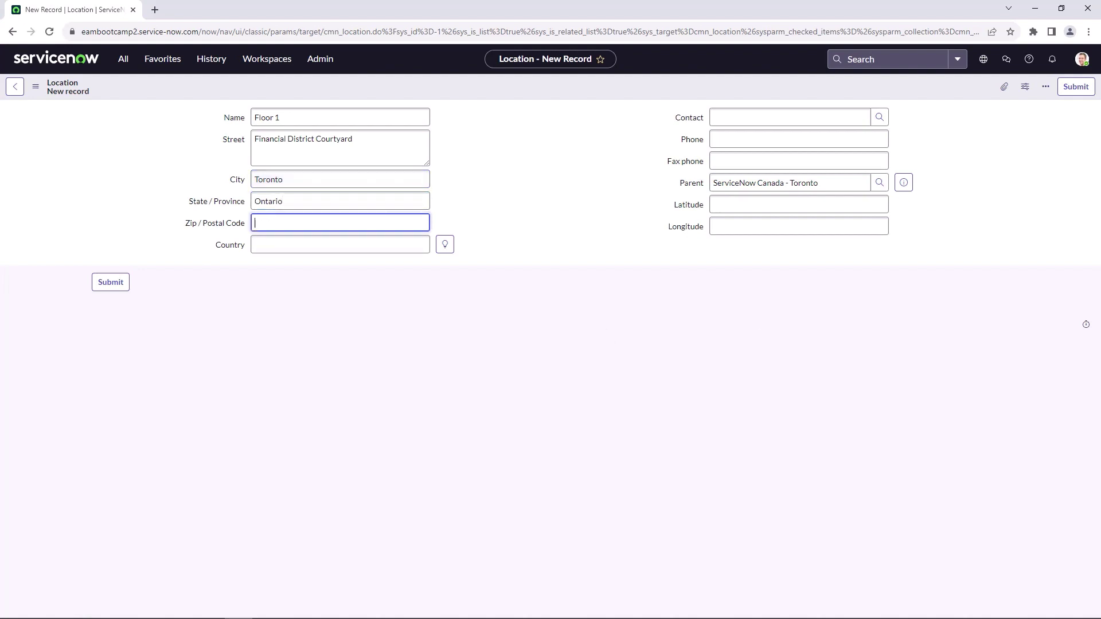
pyautogui.hotkey('alt', 'Tab')
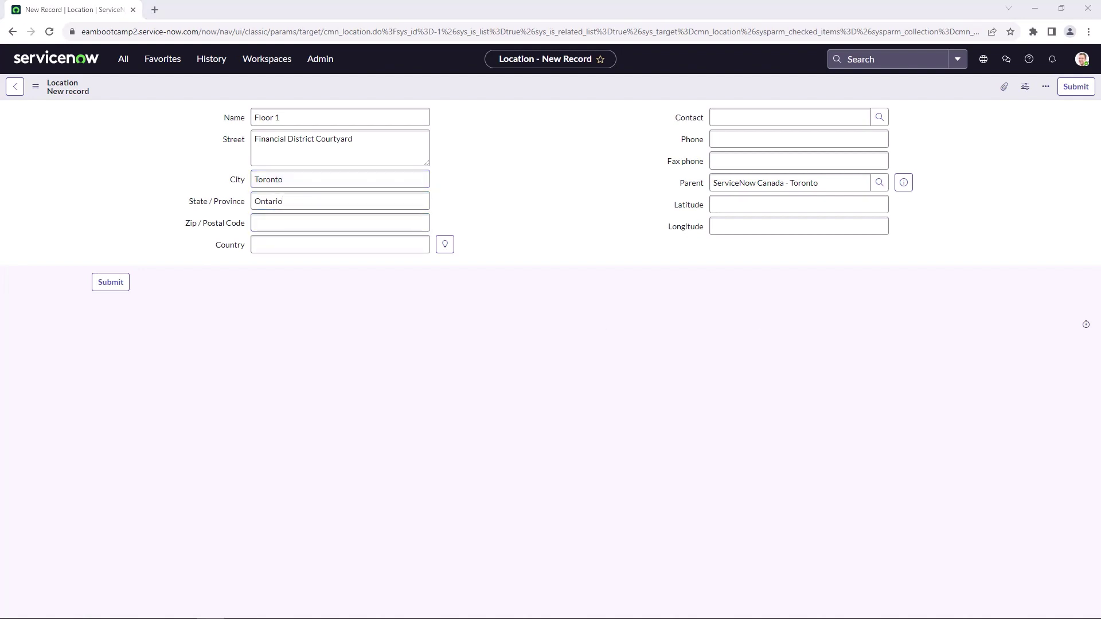
pyautogui.click(335, 229)
pyautogui.write('M5J 2S4')
pyautogui.click(297, 245)
pyautogui.write('ca')
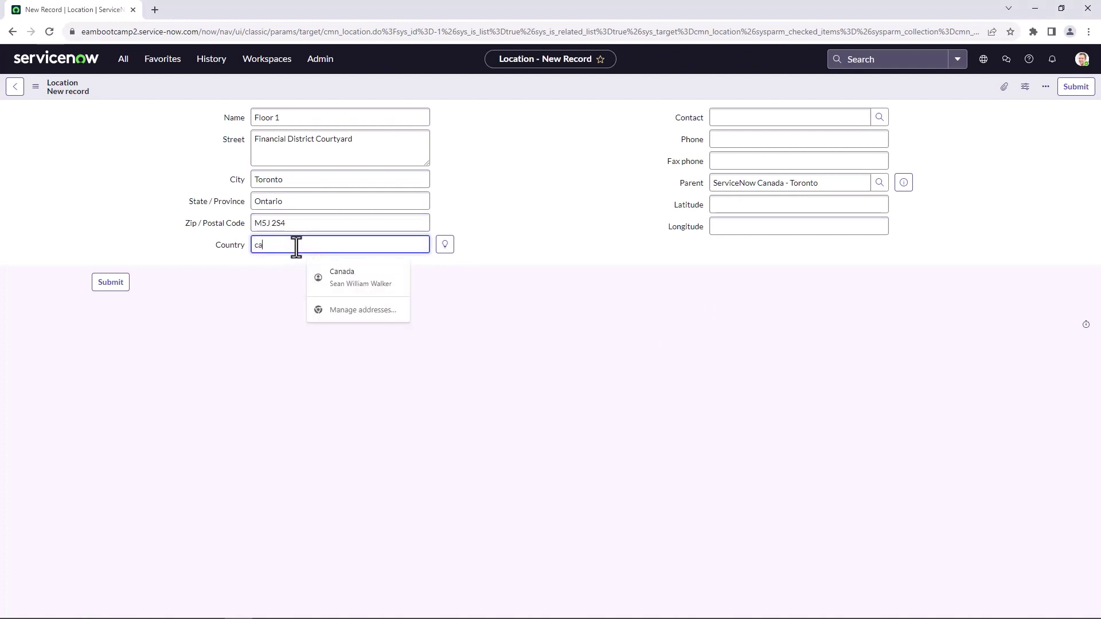
pyautogui.write('na')
pyautogui.click(286, 263)
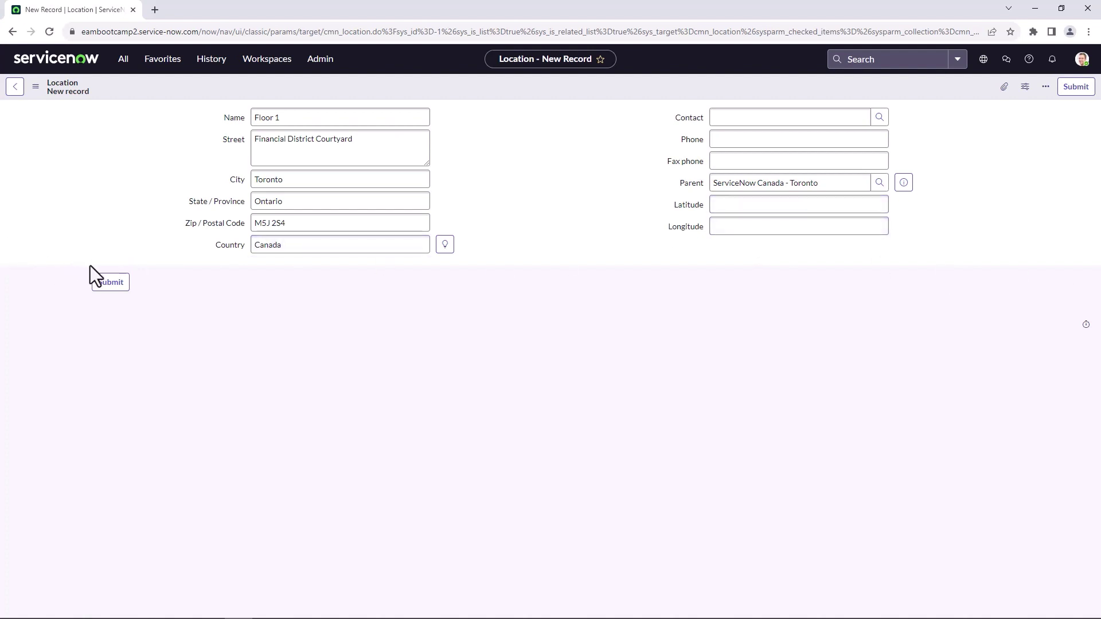
# Submit Floor 1, then create an Ocean Boardroom child location under it with country Canada
pyautogui.click(102, 282)
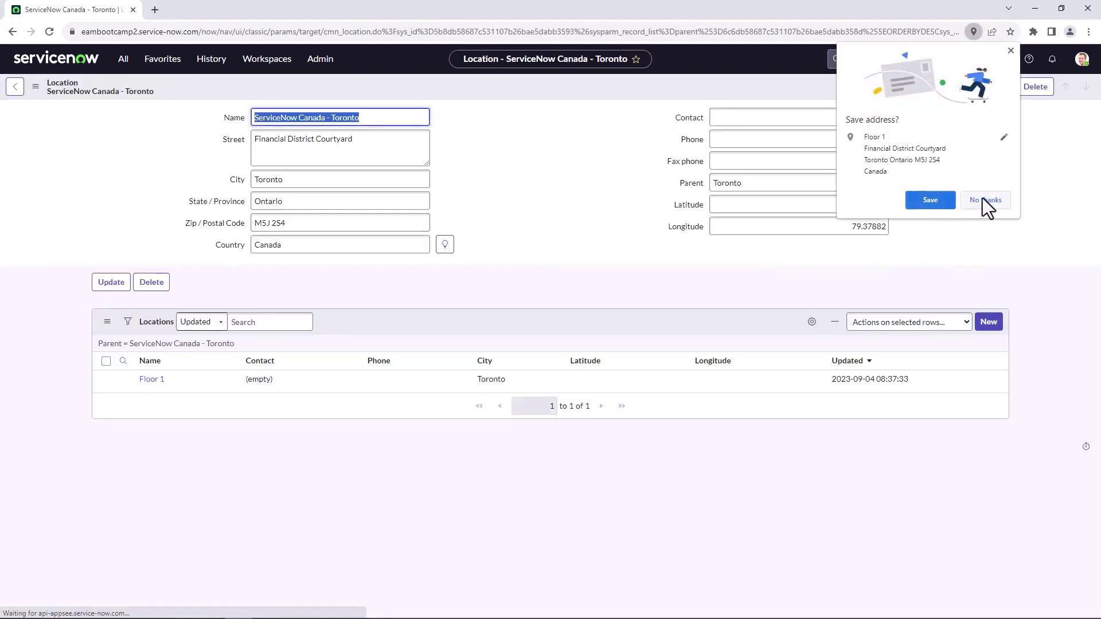
pyautogui.click(983, 199)
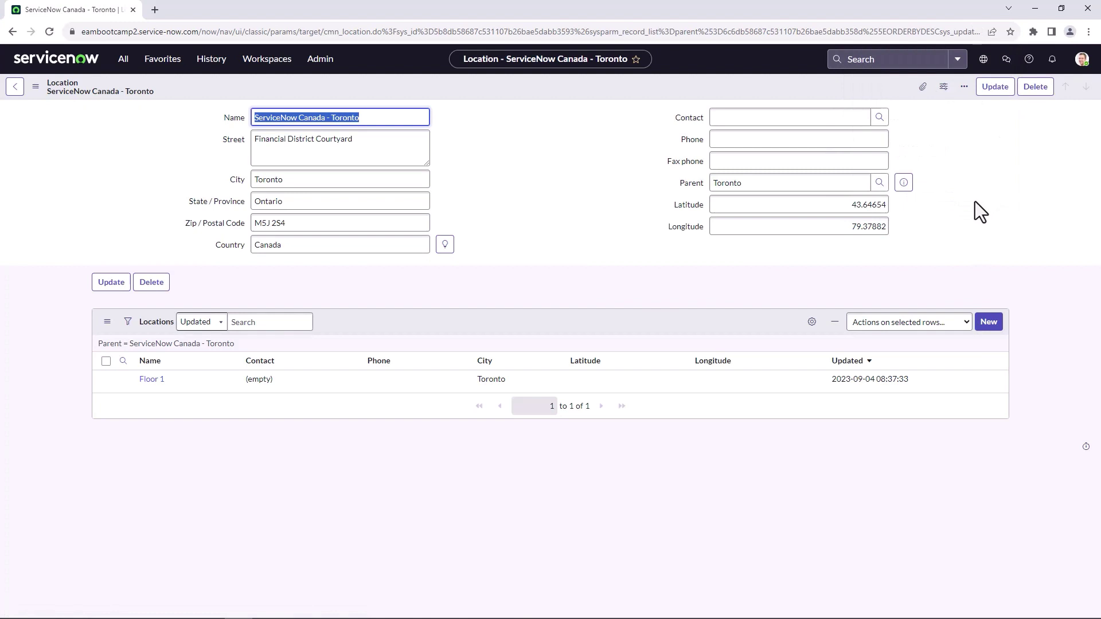
pyautogui.click(147, 383)
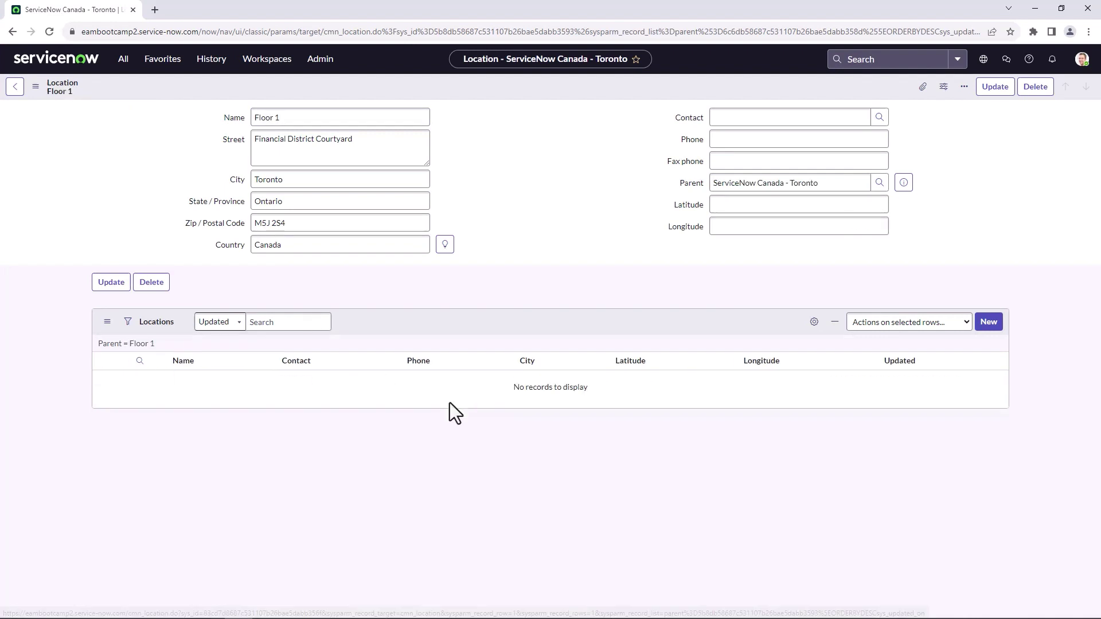
pyautogui.click(984, 324)
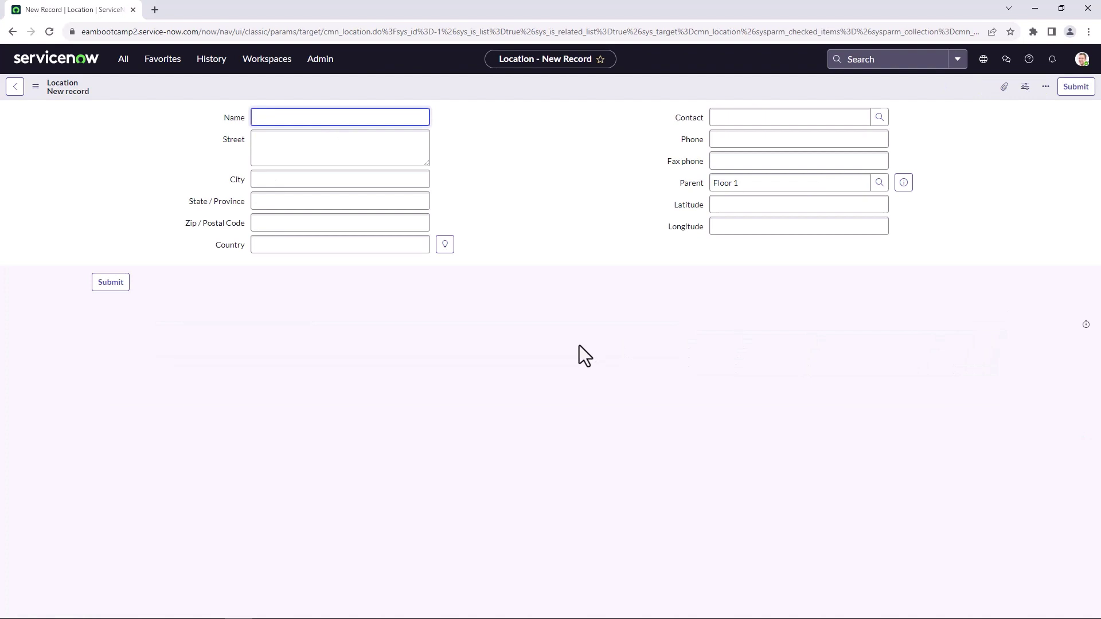
pyautogui.write('Ocean Boardroom')
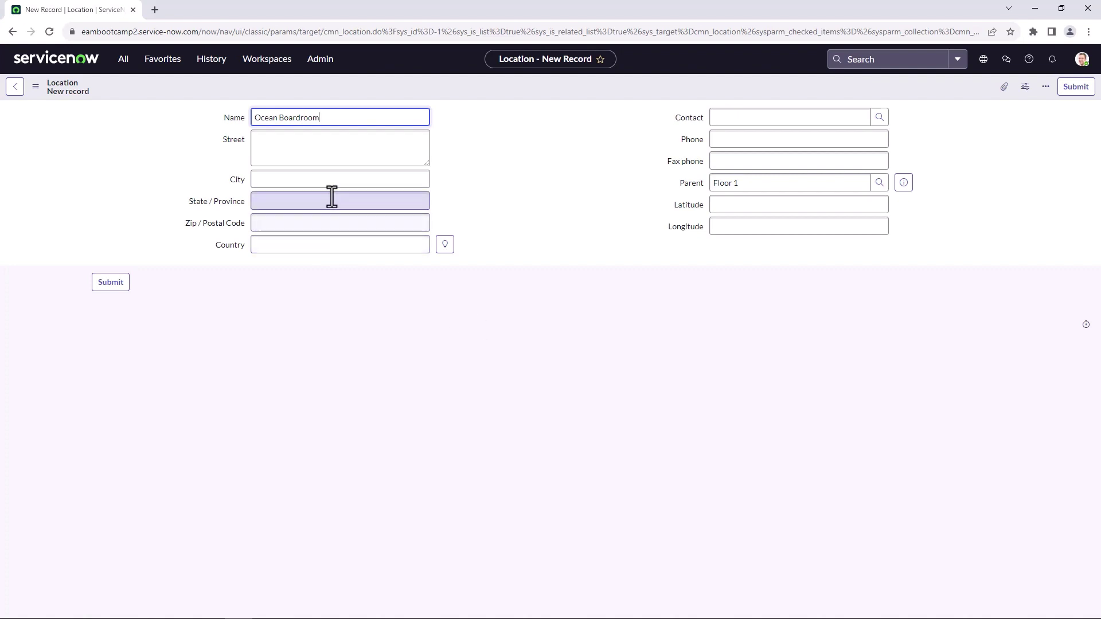
pyautogui.click(342, 248)
pyautogui.write('ca')
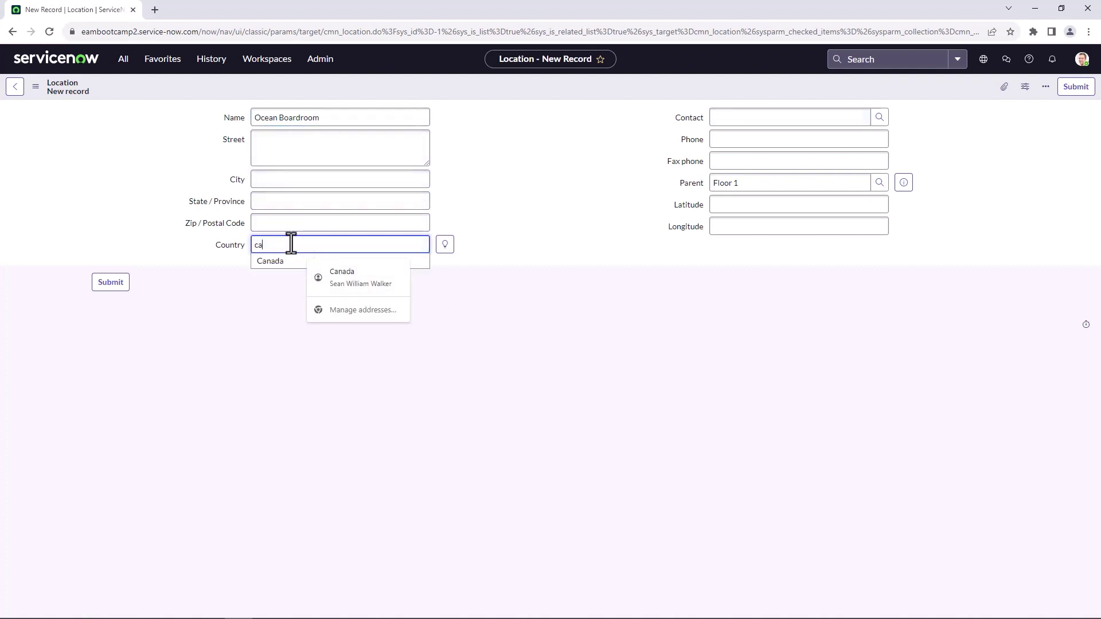
pyautogui.click(276, 261)
pyautogui.click(106, 283)
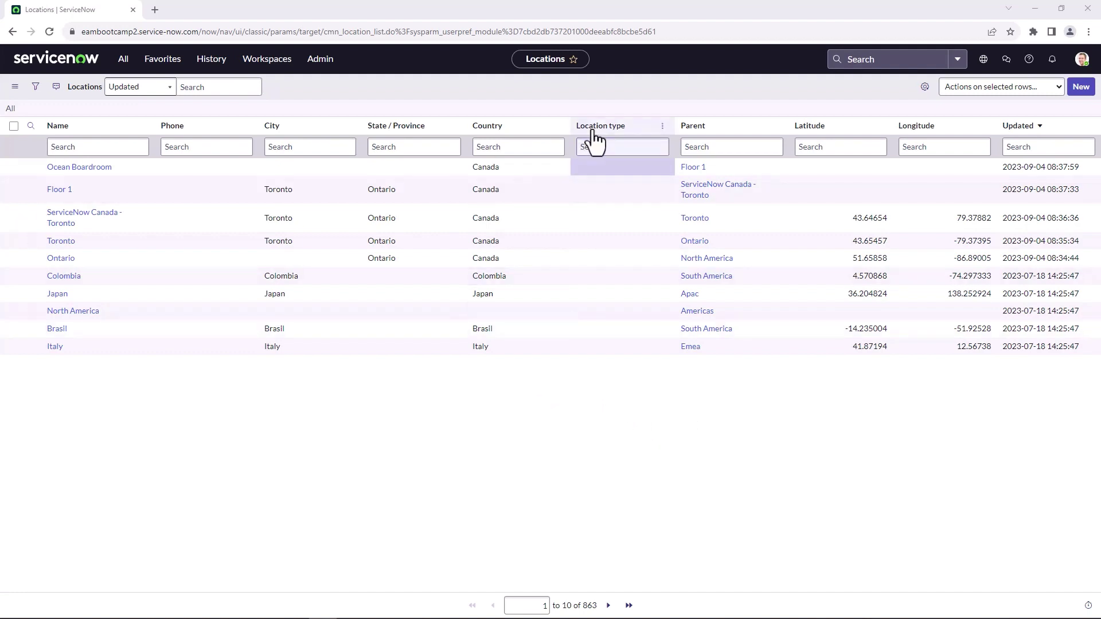
# In the Locations list, set Ontario's location type to State/Province
pyautogui.click(61, 258)
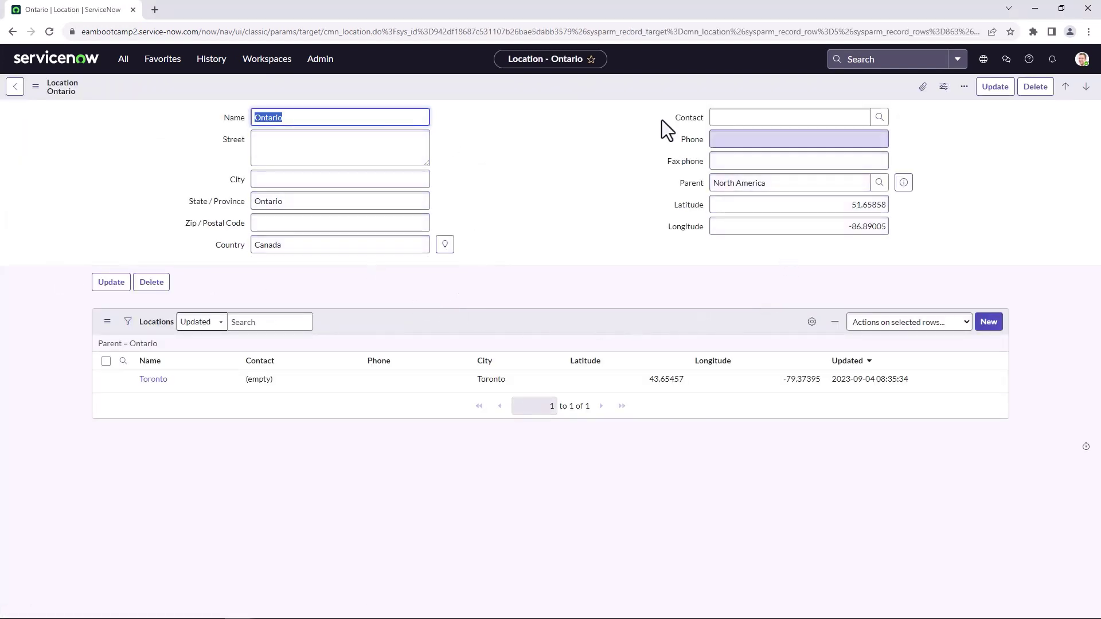
pyautogui.click(12, 93)
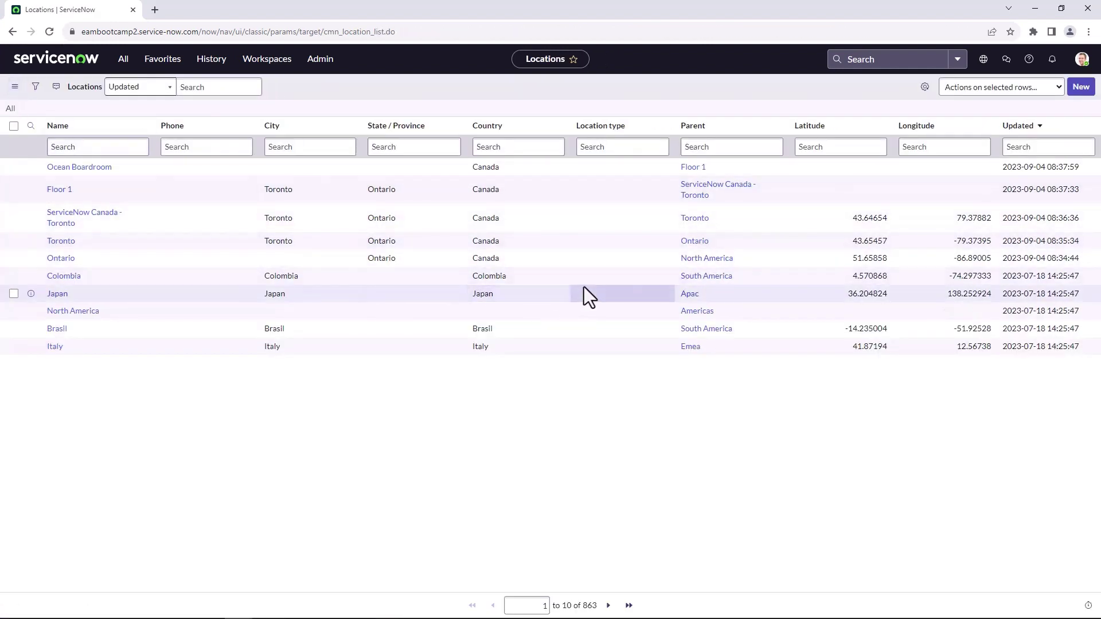
pyautogui.doubleClick(588, 262)
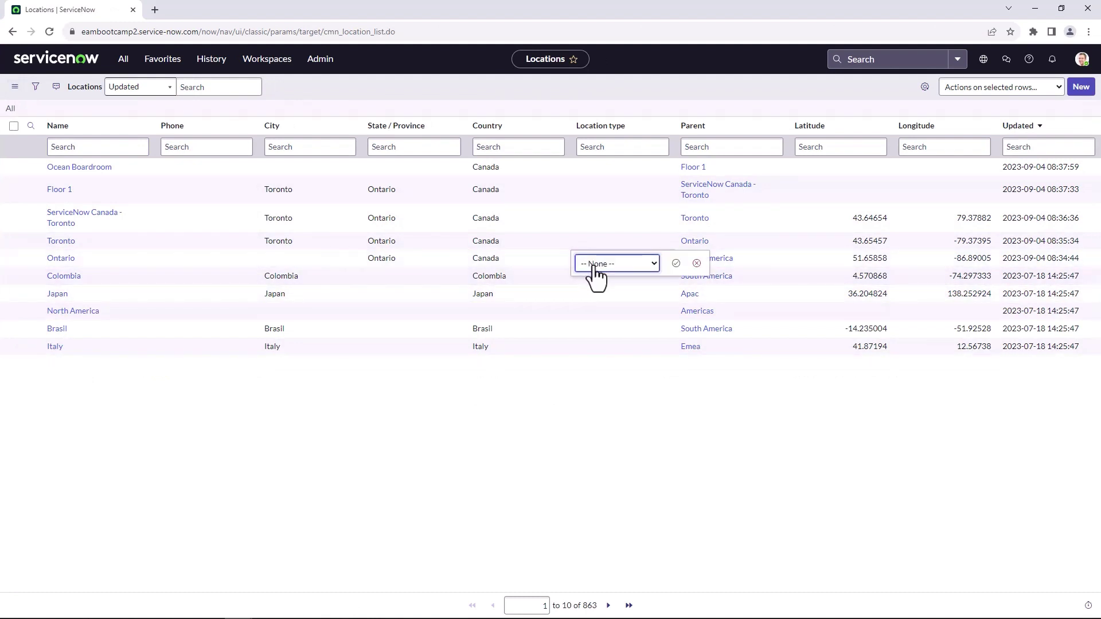
pyautogui.click(598, 276)
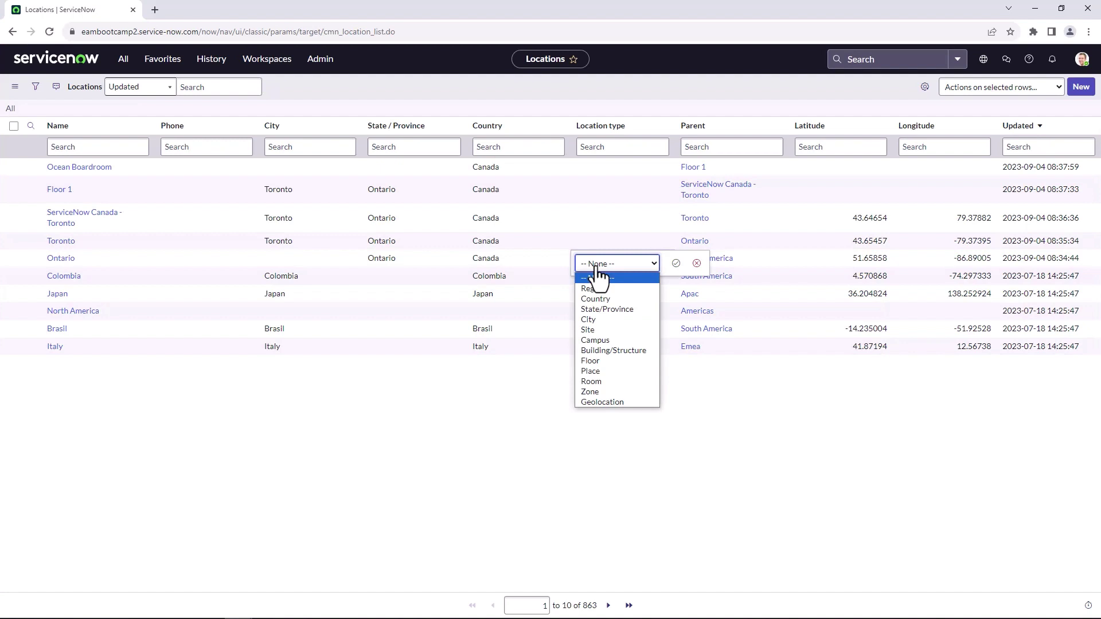
pyautogui.click(600, 311)
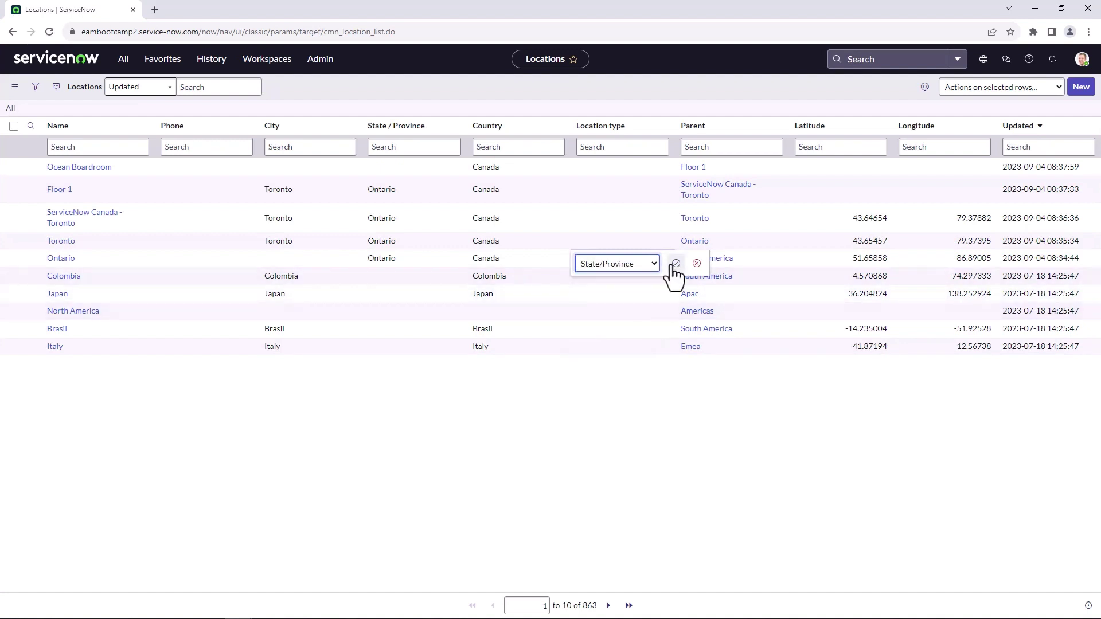
pyautogui.click(674, 264)
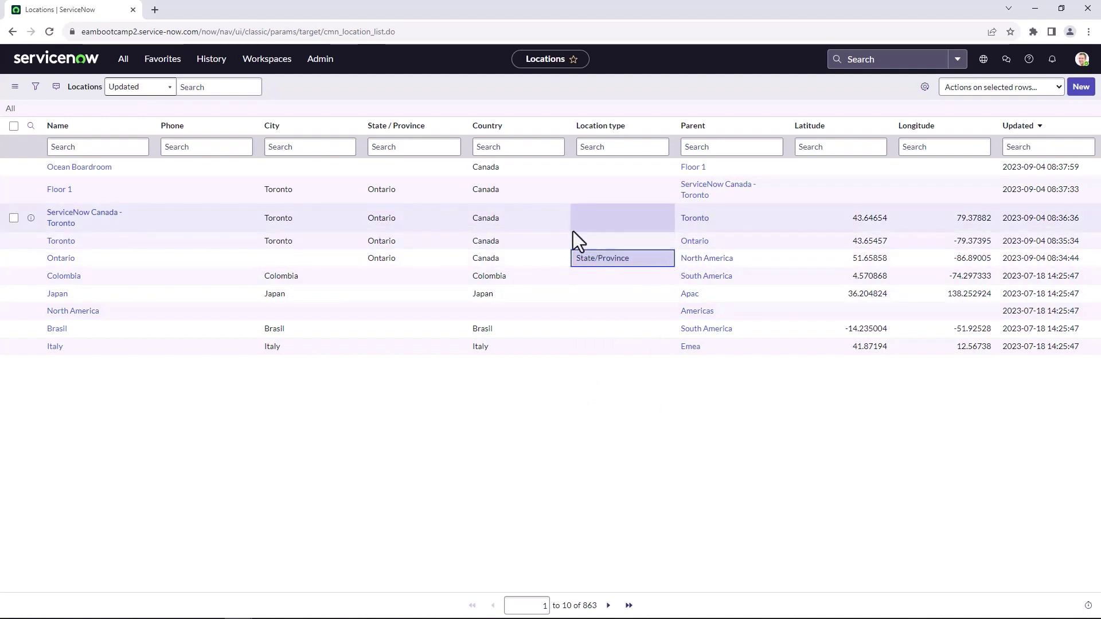
# Set Toronto's type to City and ServiceNow Canada - Toronto's type to Building/Structure
pyautogui.doubleClick(587, 242)
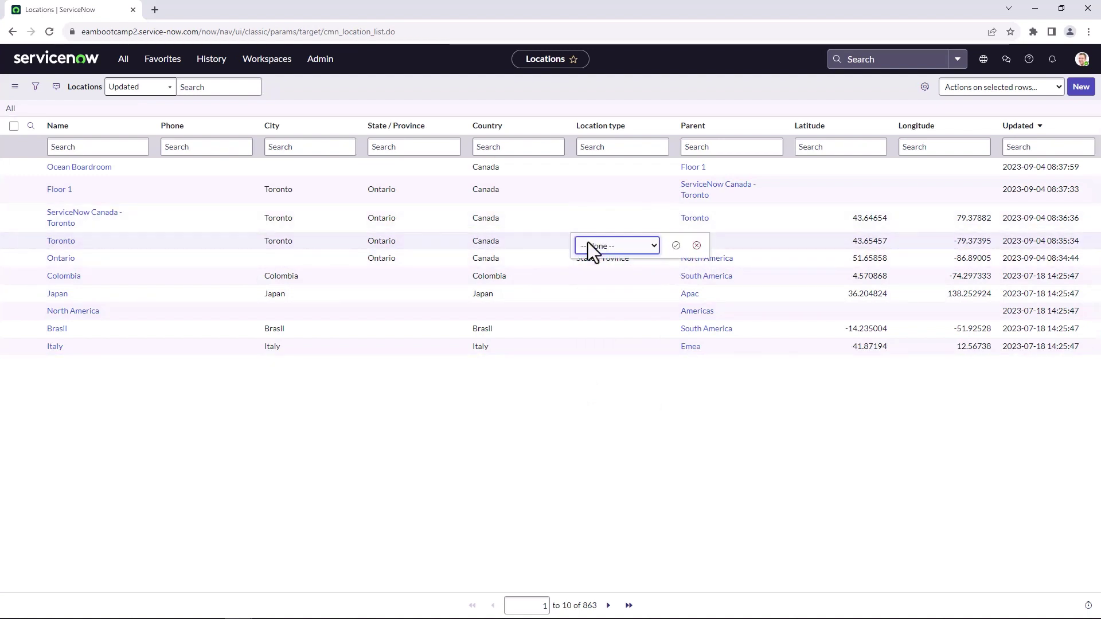
pyautogui.click(590, 247)
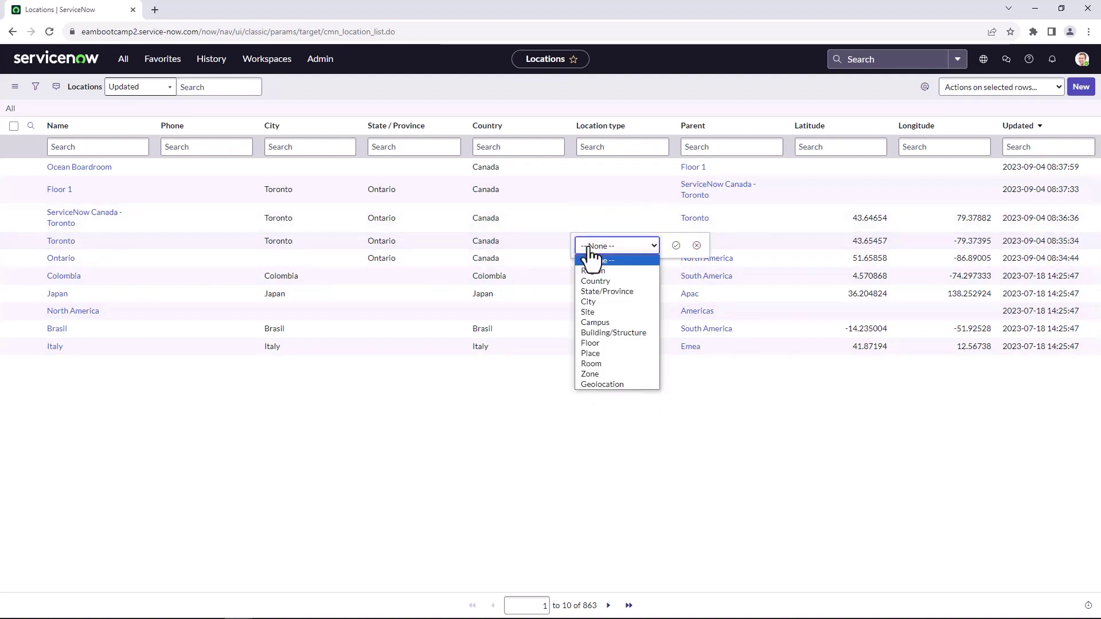
pyautogui.click(598, 301)
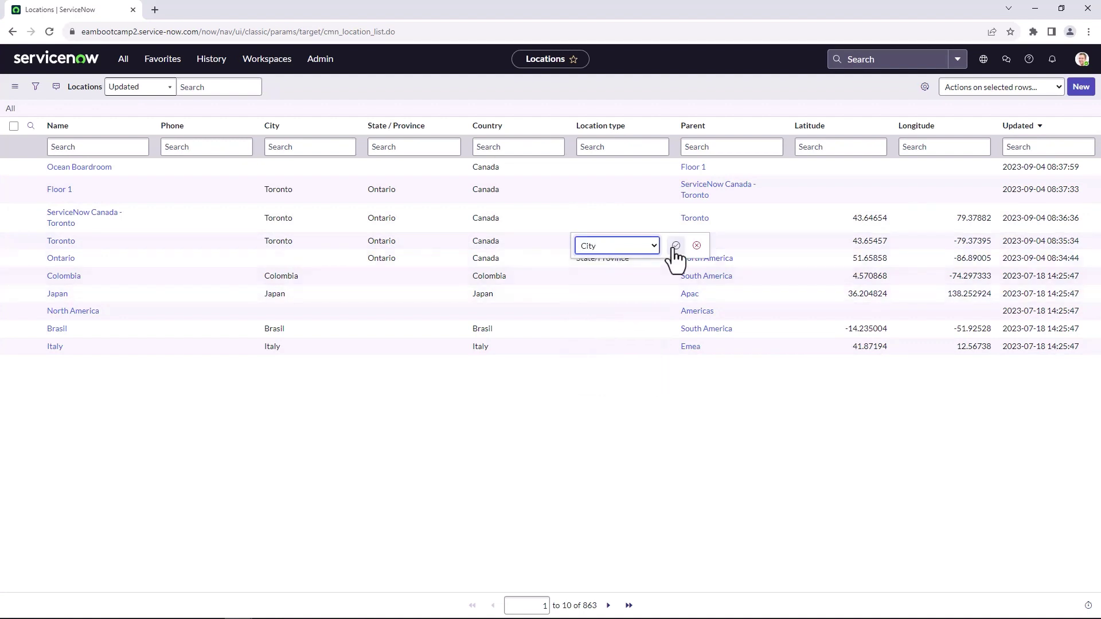
pyautogui.click(676, 245)
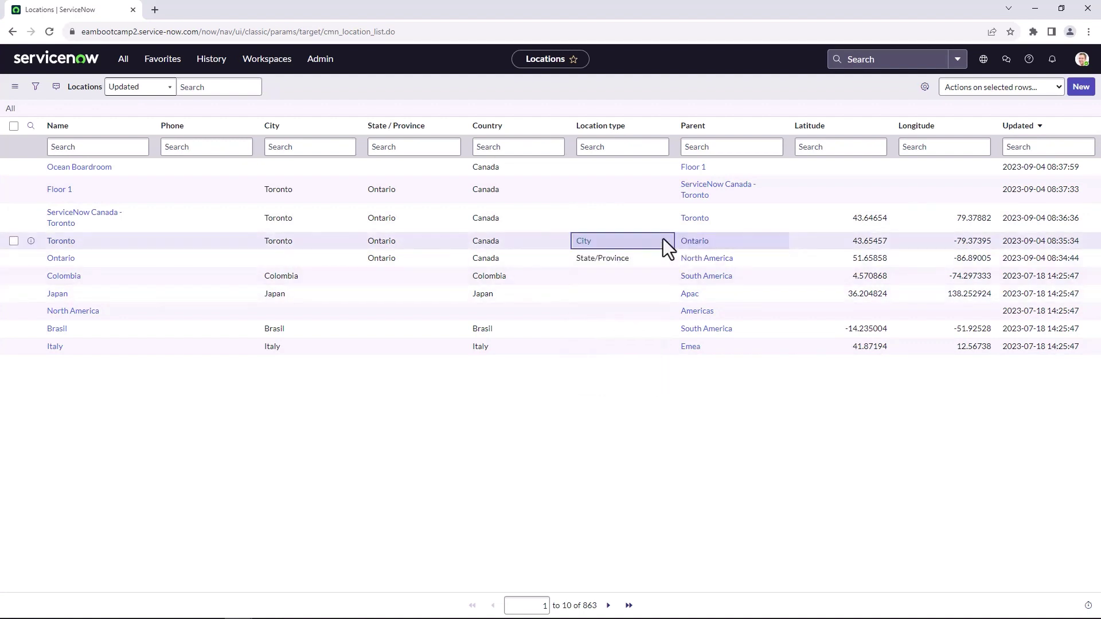
pyautogui.click(587, 219)
pyautogui.click(587, 219)
pyautogui.click(587, 219)
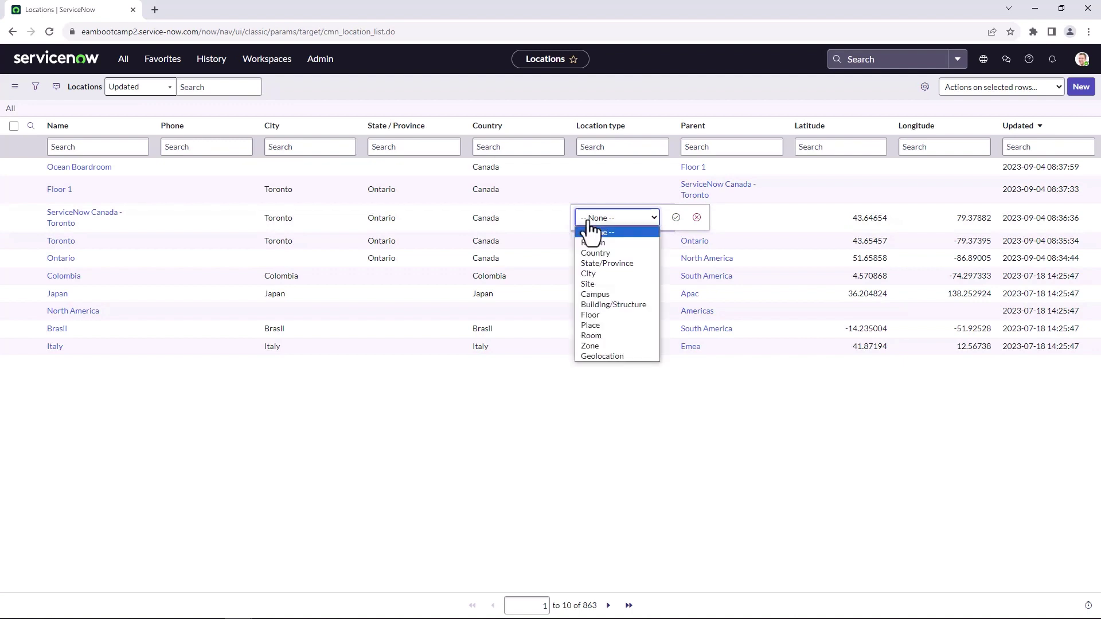
pyautogui.click(599, 305)
pyautogui.click(676, 218)
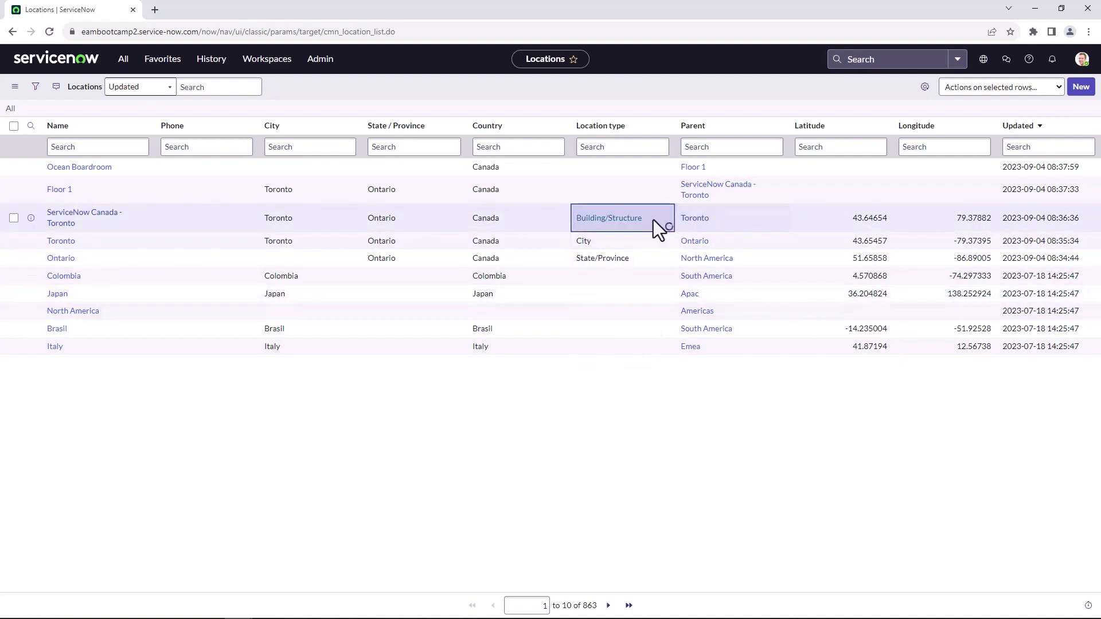
# Set Floor 1's location type to Floor and Ocean Boardroom's to Room
pyautogui.click(587, 194)
pyautogui.click(587, 194)
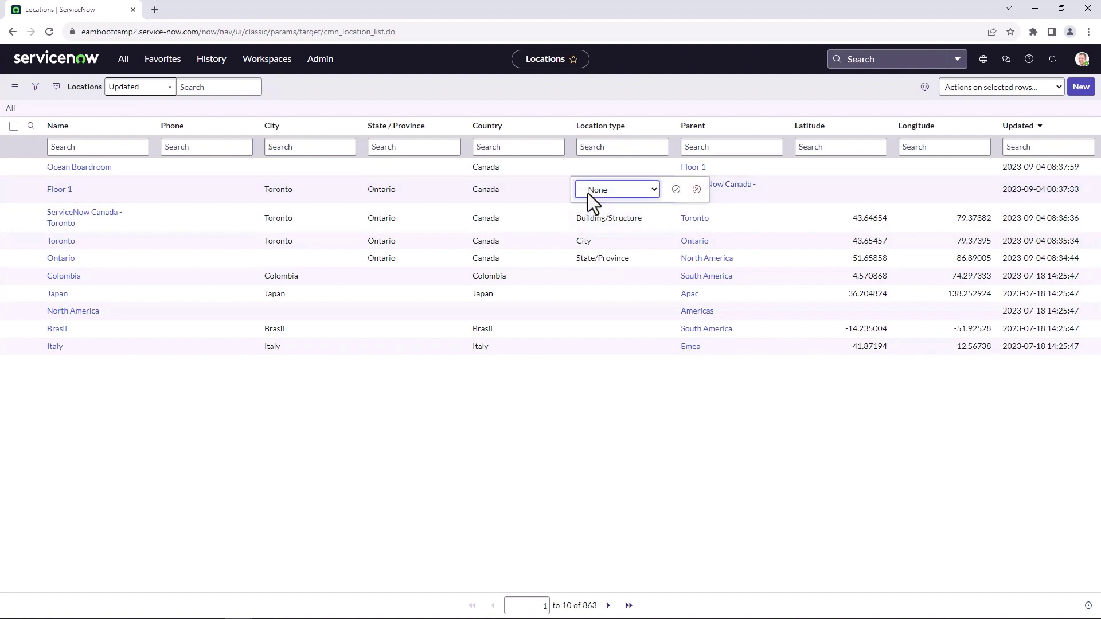
pyautogui.click(587, 194)
pyautogui.click(596, 290)
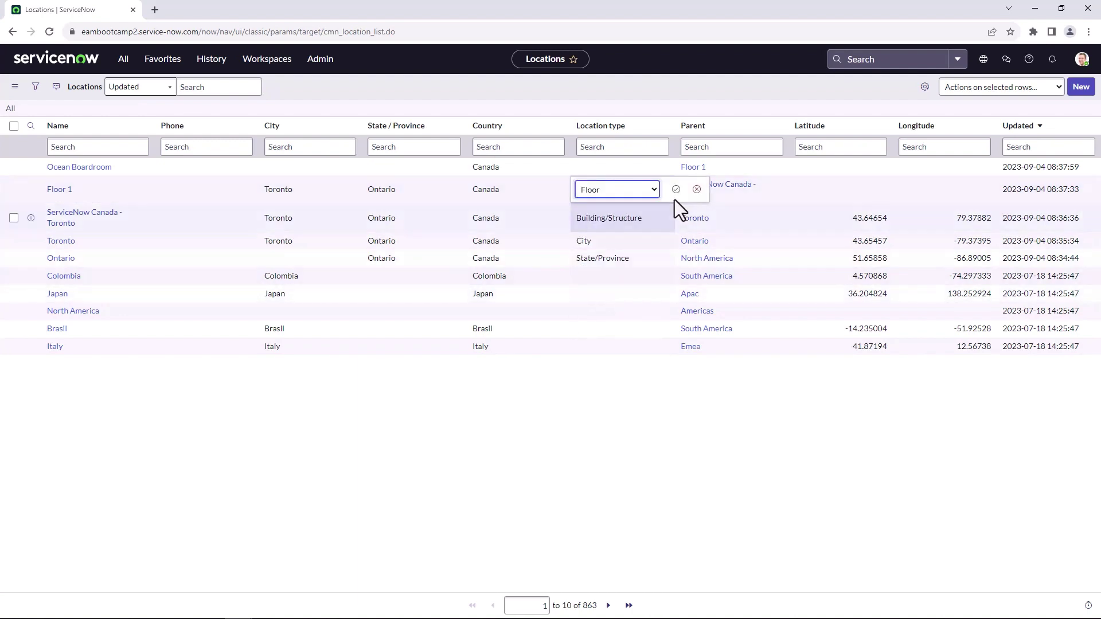
pyautogui.click(676, 190)
pyautogui.click(608, 168)
pyautogui.click(608, 168)
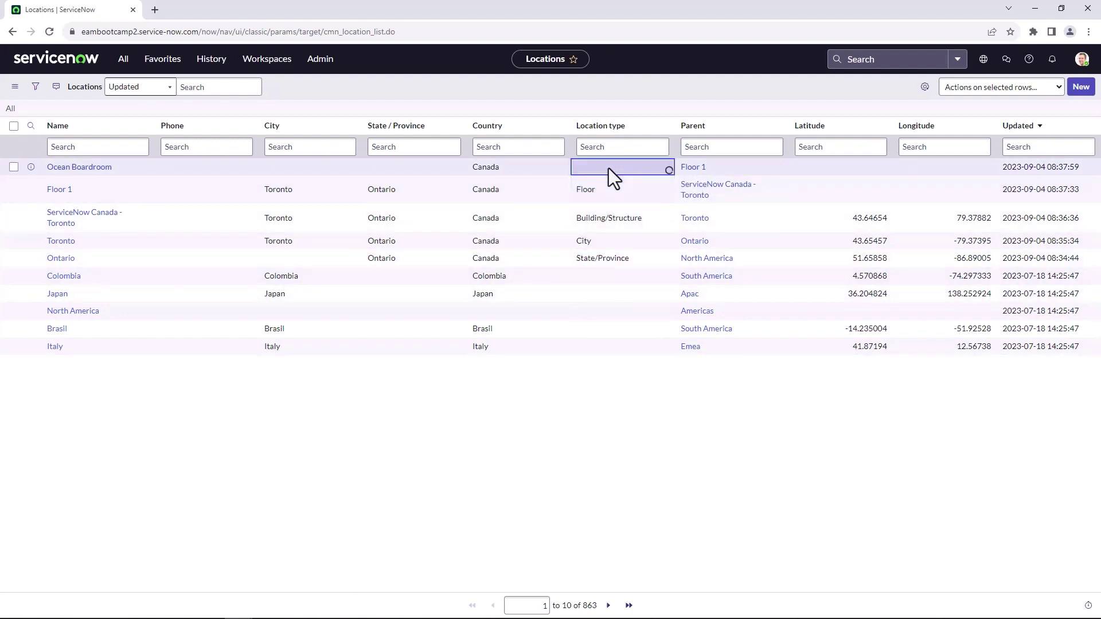
pyautogui.click(608, 168)
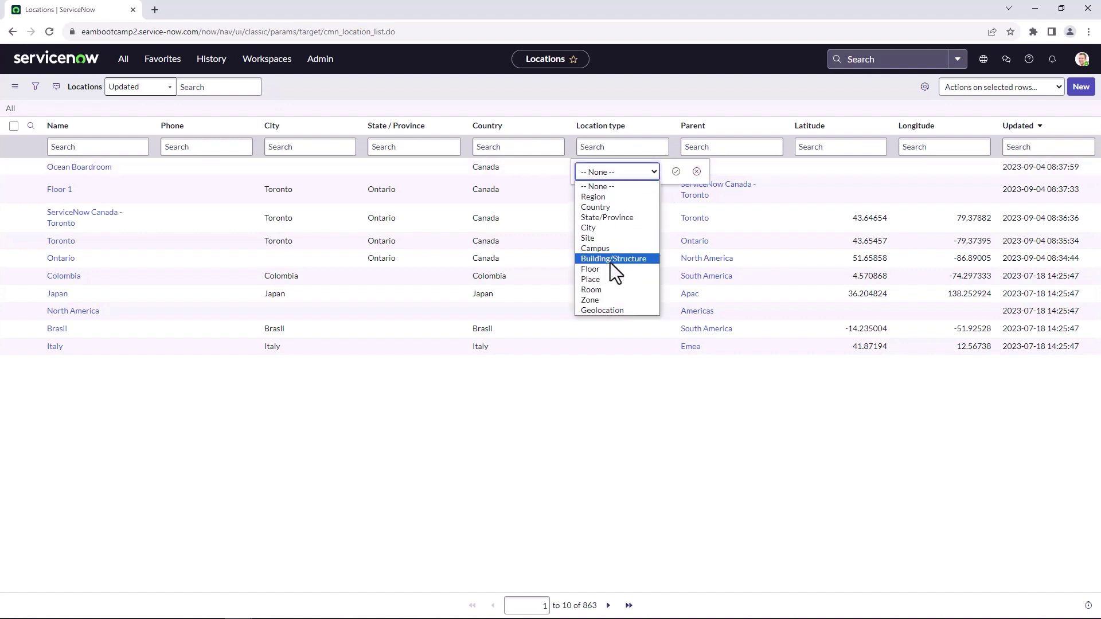
pyautogui.click(611, 290)
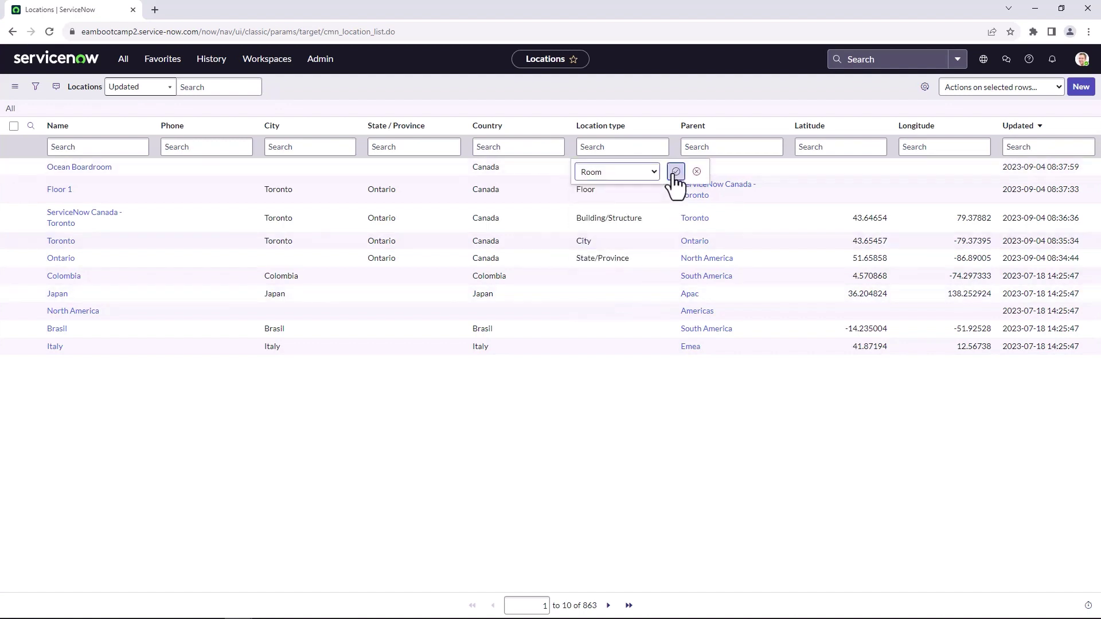
pyautogui.click(676, 171)
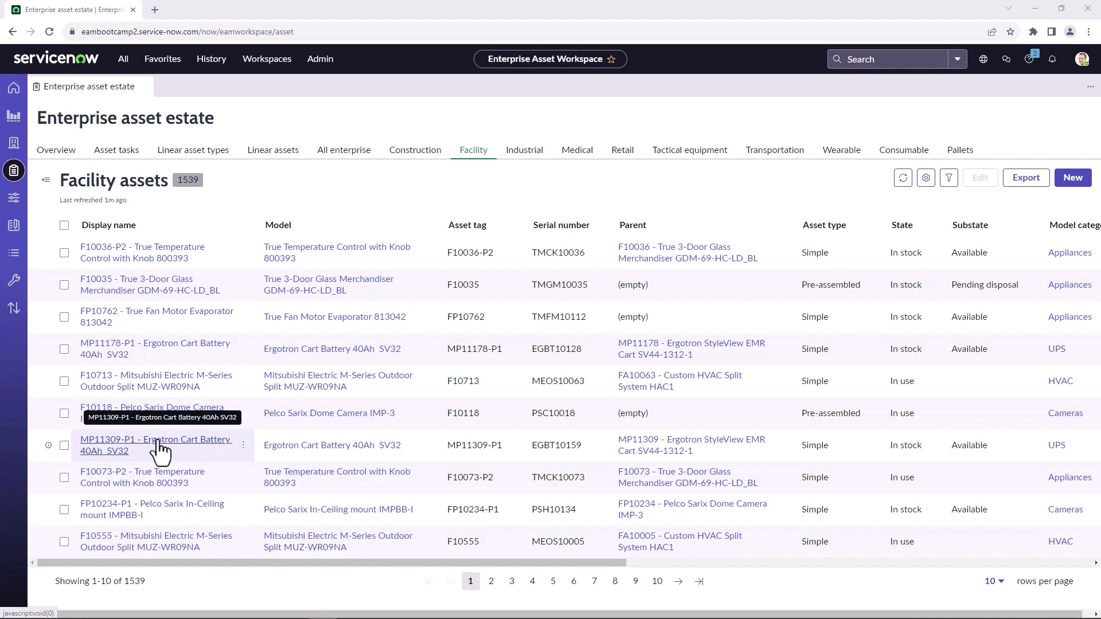
# Open the parent asset MP11309 - Ergotron StyleView EMR Cart SV44-1312-1
pyautogui.click(638, 452)
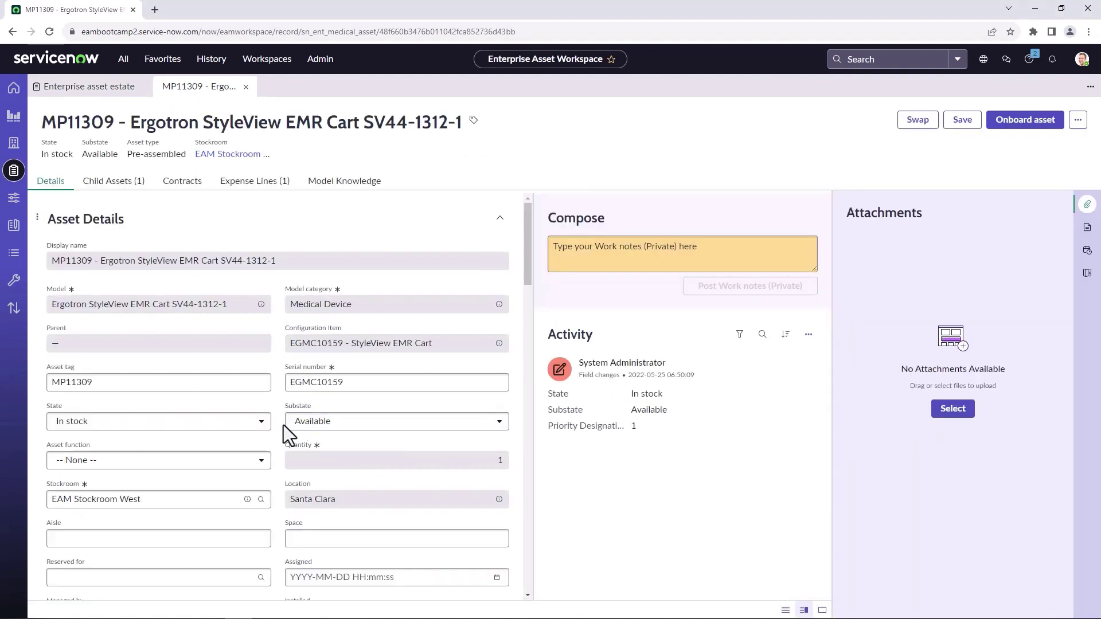
# Set the asset's state to In use and expand the location tree through Ontario, Toronto and Floor 1
pyautogui.click(260, 425)
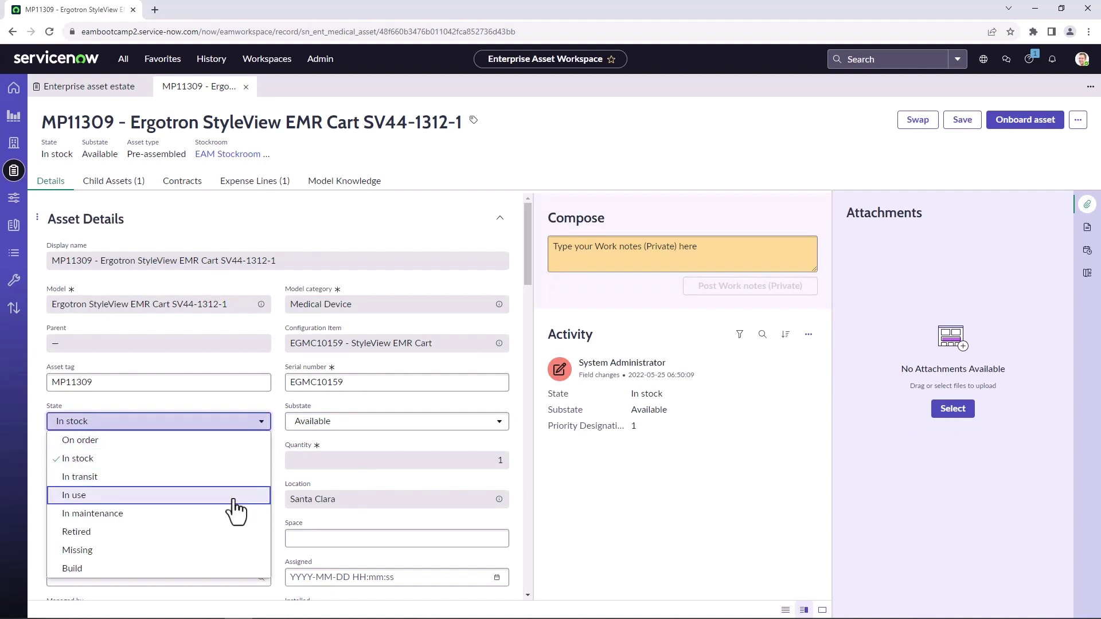
pyautogui.click(235, 496)
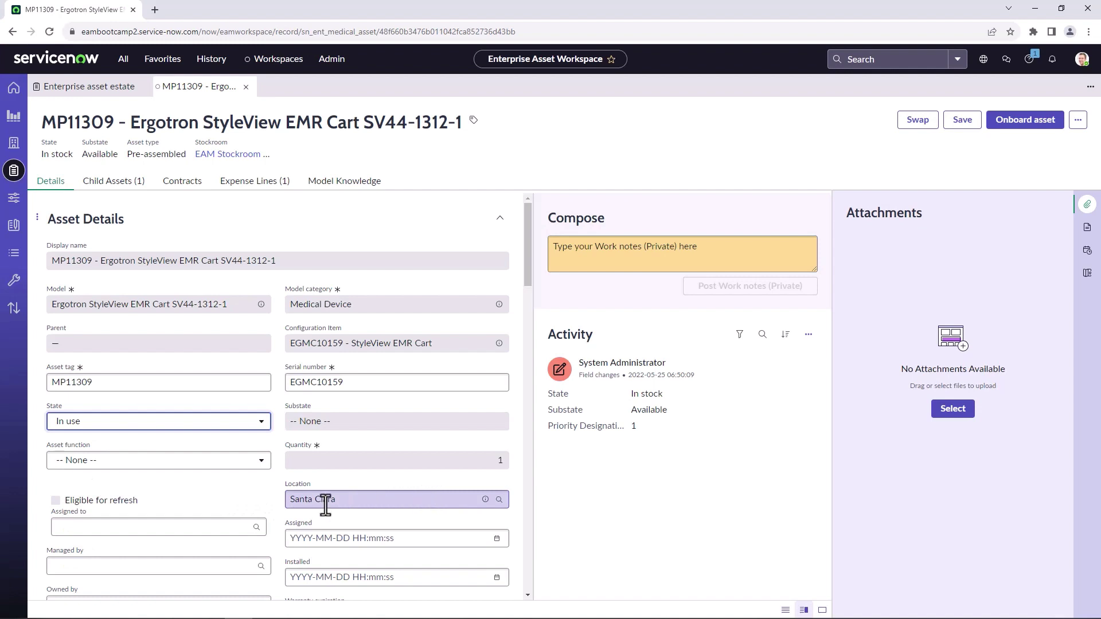
pyautogui.click(499, 501)
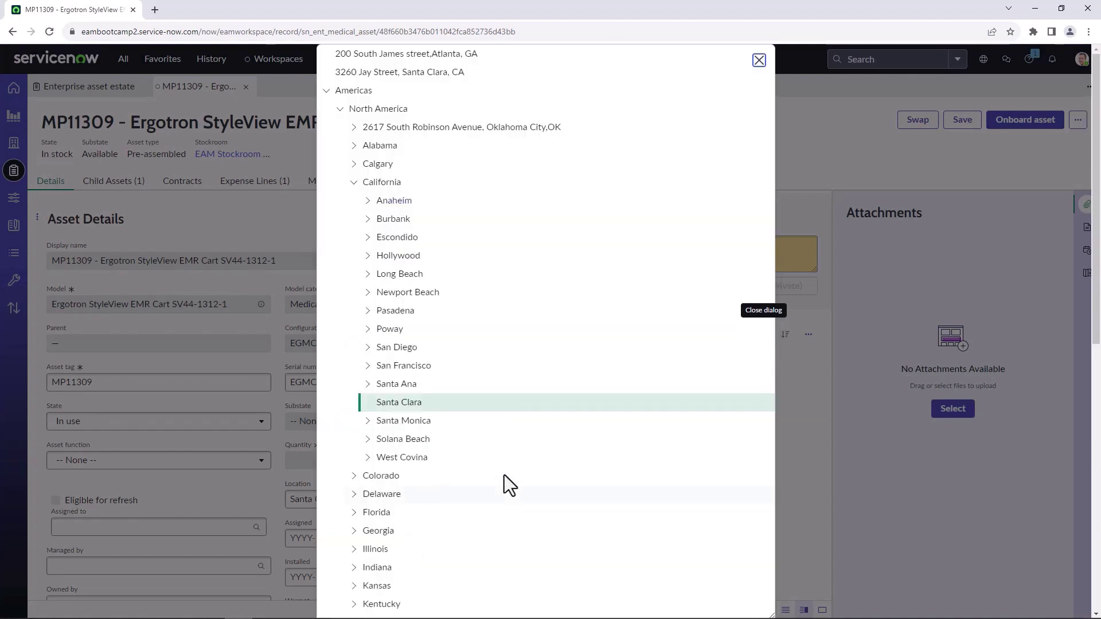
pyautogui.click(354, 182)
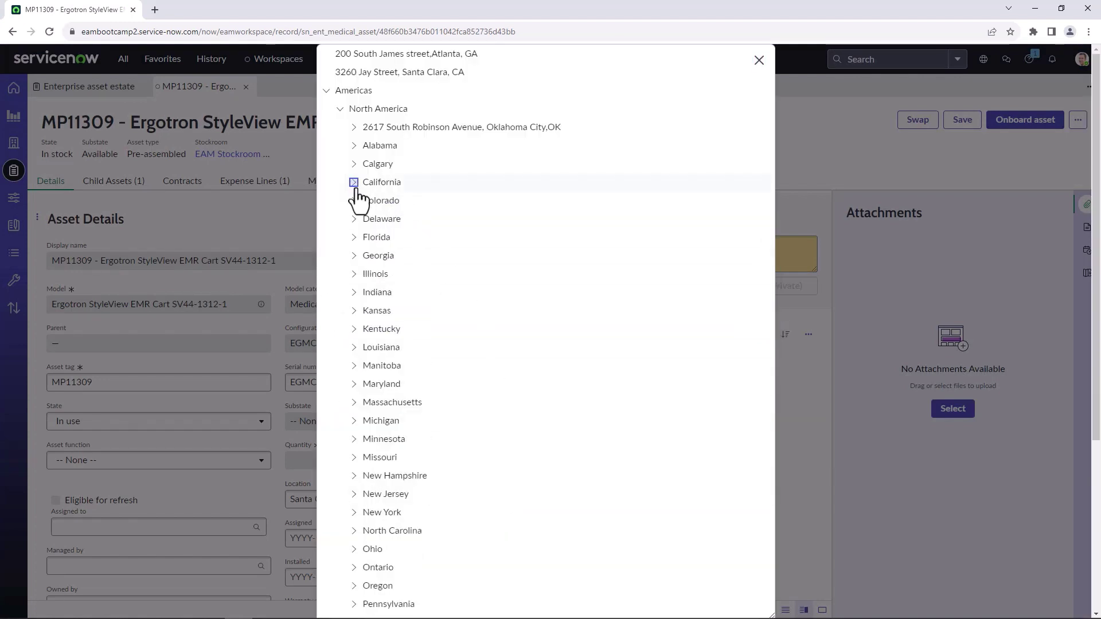
pyautogui.scroll(-3, 368, 276)
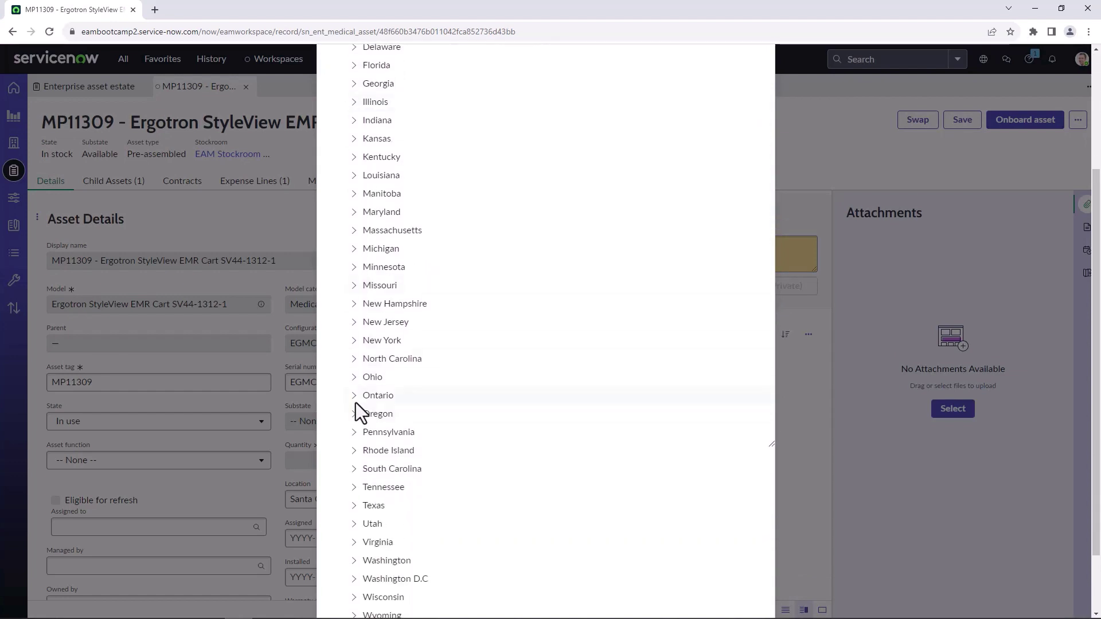
pyautogui.click(354, 396)
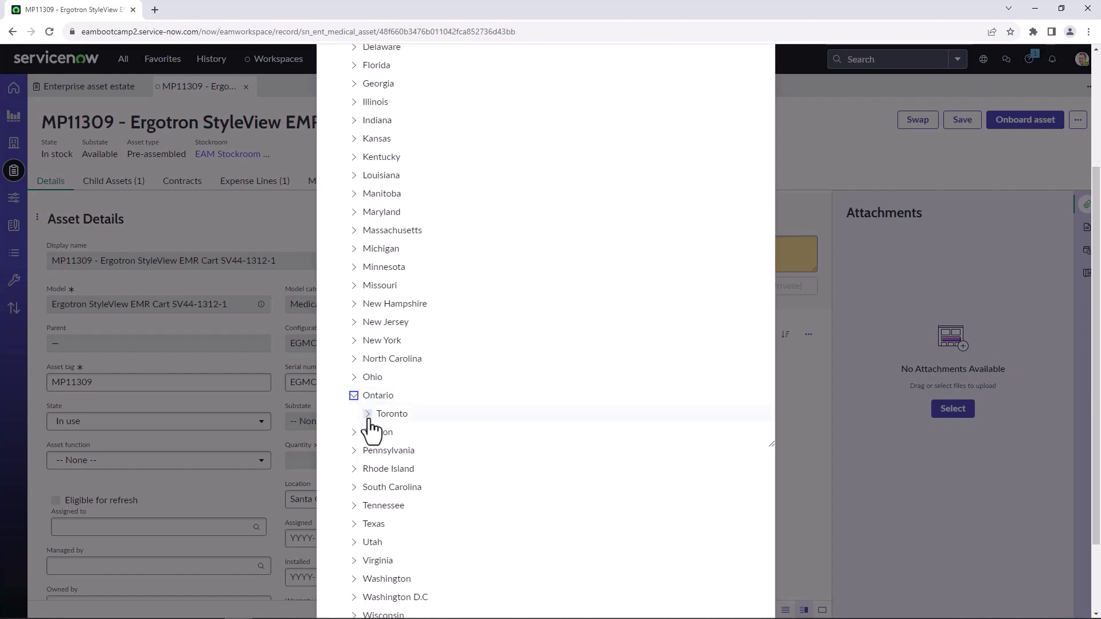
pyautogui.click(368, 415)
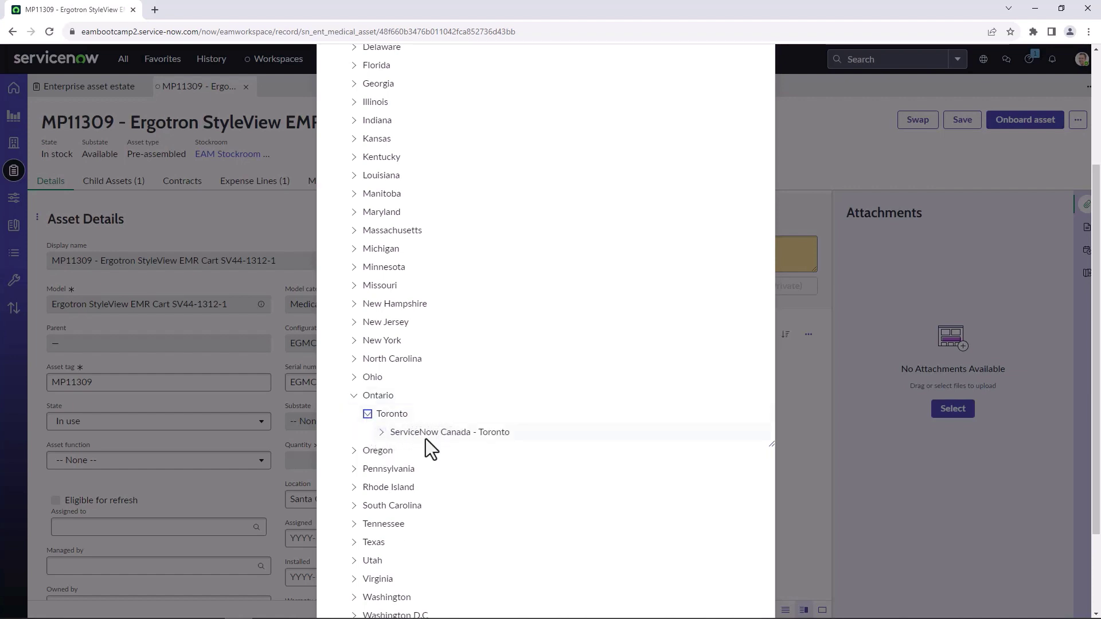
pyautogui.click(382, 434)
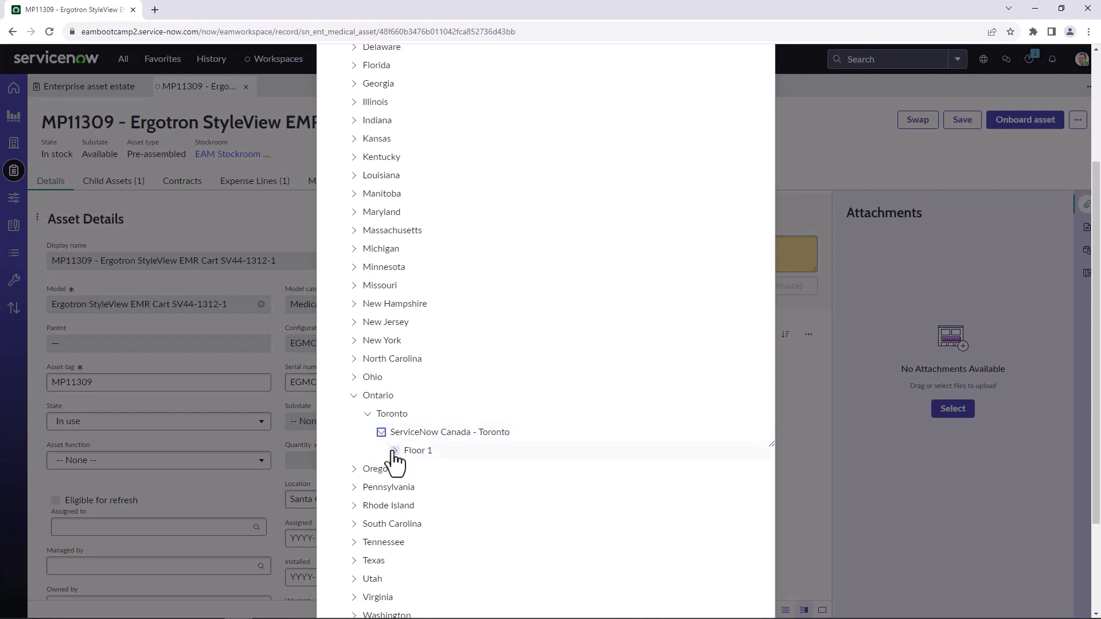
pyautogui.click(395, 451)
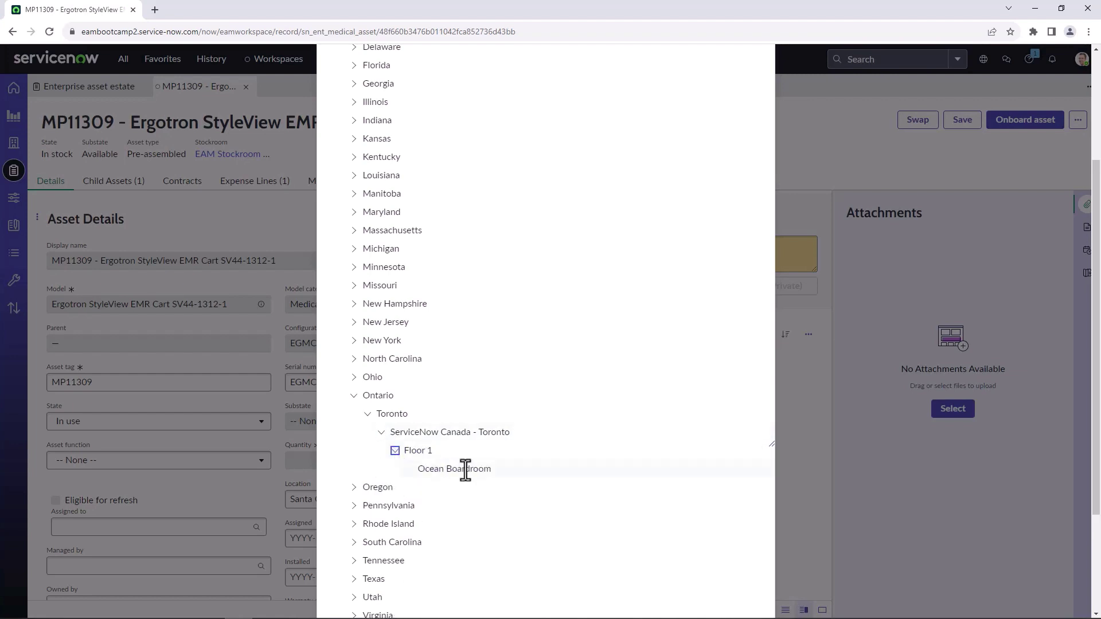
# Choose Ocean Boardroom as the asset's Location and save the record
pyautogui.click(465, 470)
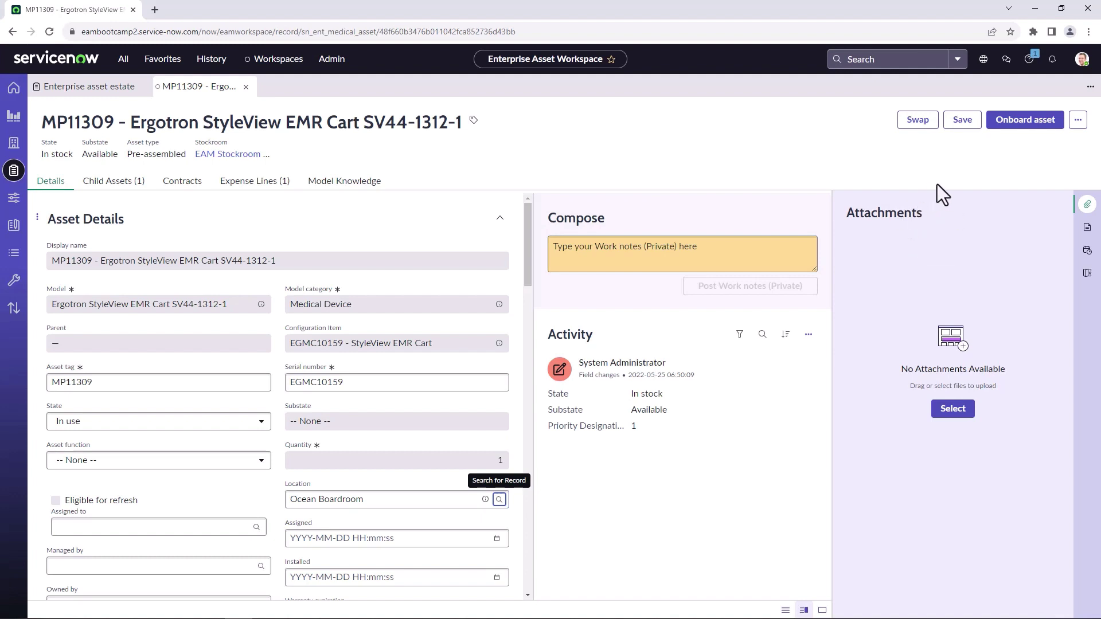
pyautogui.click(969, 123)
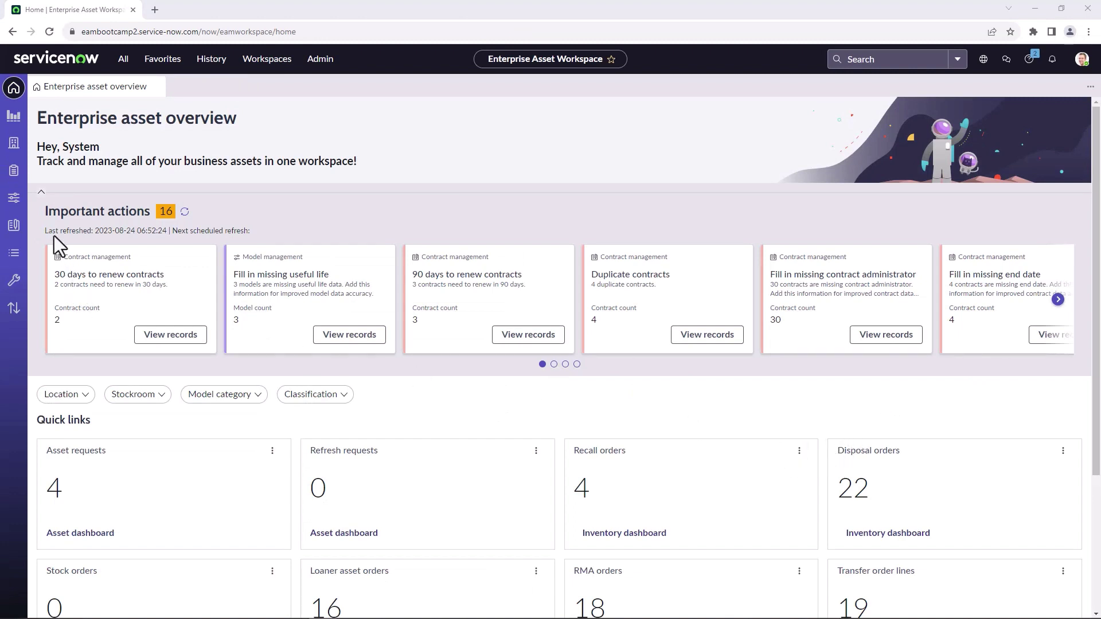
# Go to the Inventory workspace and list the open recall orders ERO0001001 through ERO0001004
pyautogui.click(15, 182)
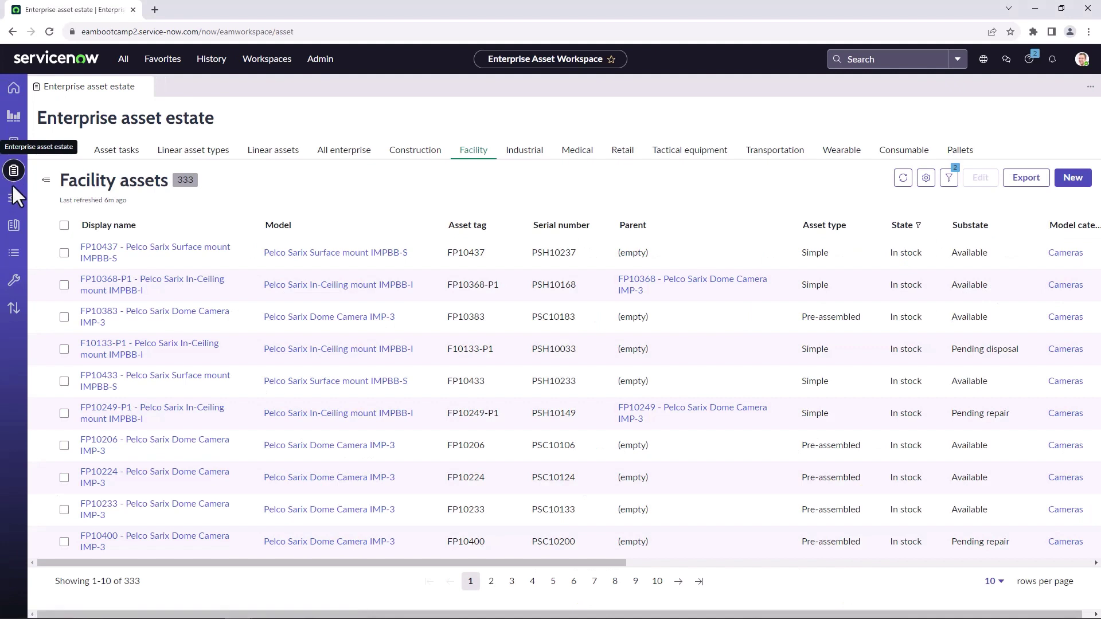
pyautogui.click(16, 201)
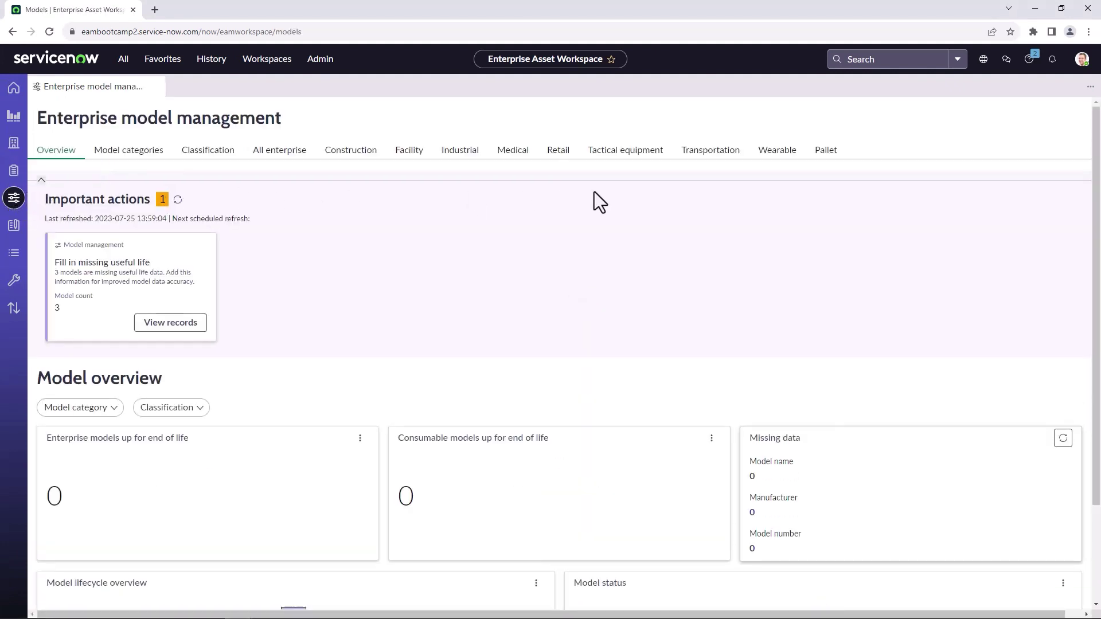
pyautogui.click(13, 144)
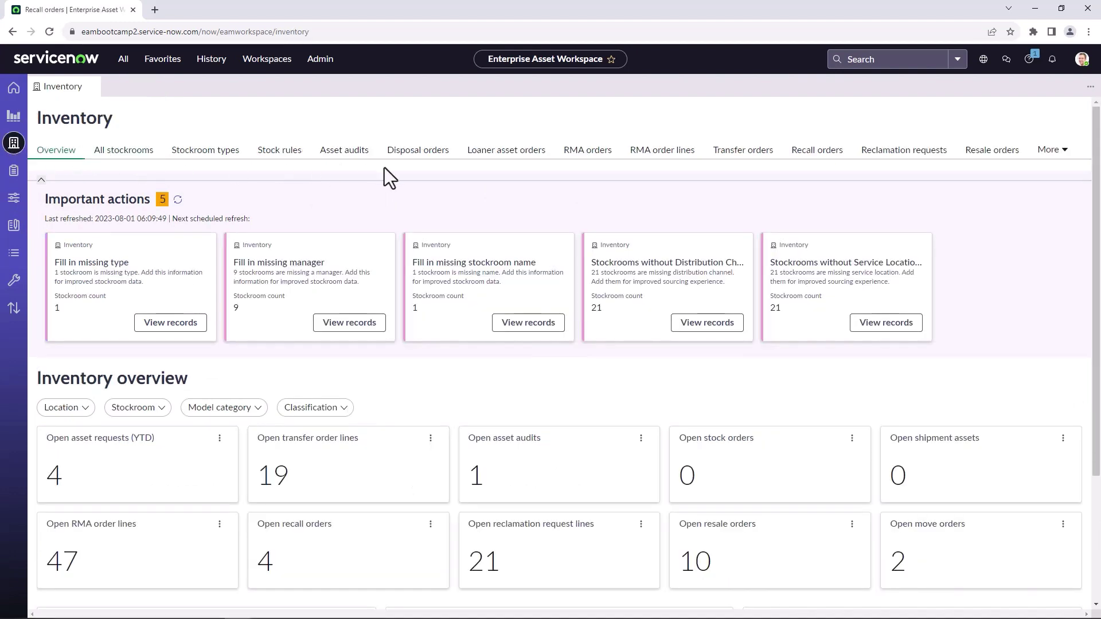
pyautogui.click(818, 153)
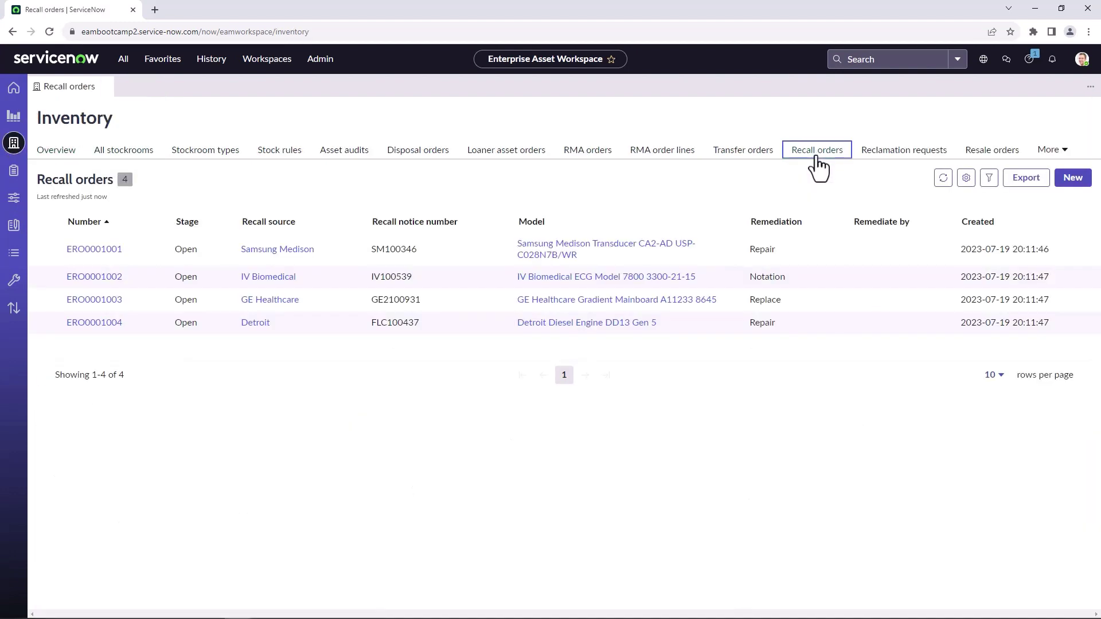
# Start new recall order ERO0001007 and set its Location to Ontario under Americas > North America
pyautogui.click(1068, 190)
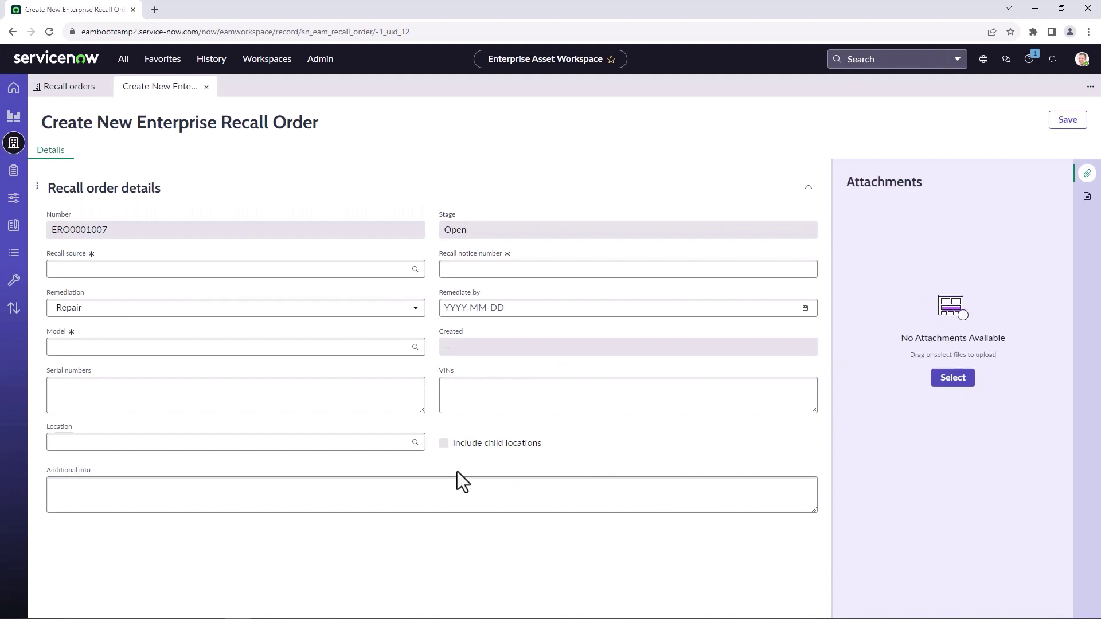
pyautogui.click(415, 442)
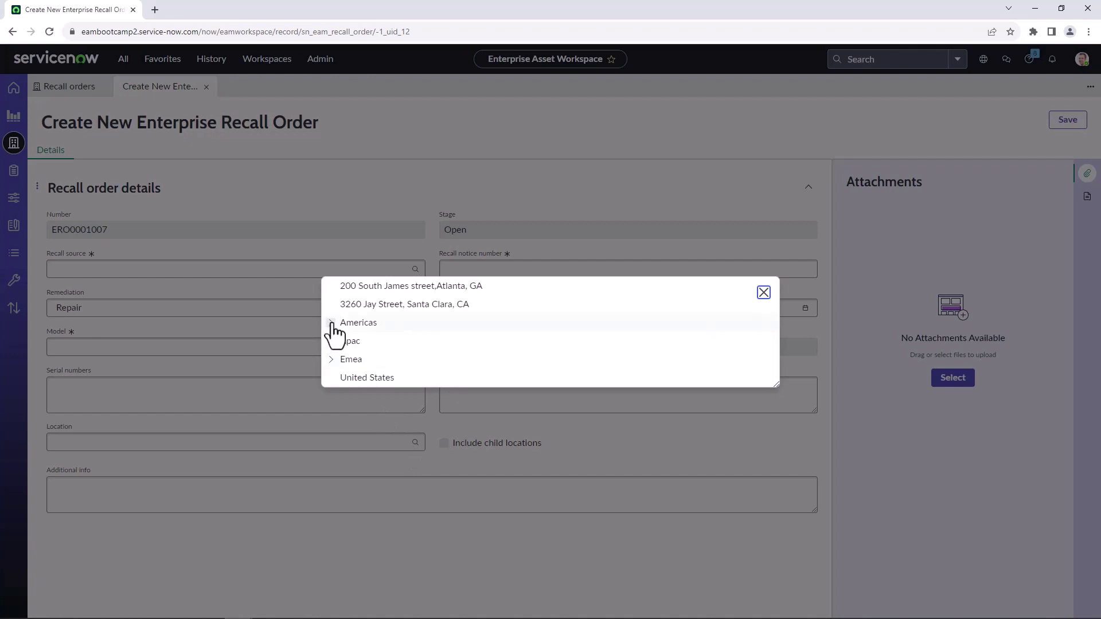
pyautogui.click(331, 323)
pyautogui.click(345, 323)
pyautogui.scroll(-1, 395, 417)
pyautogui.scroll(-1, 394, 417)
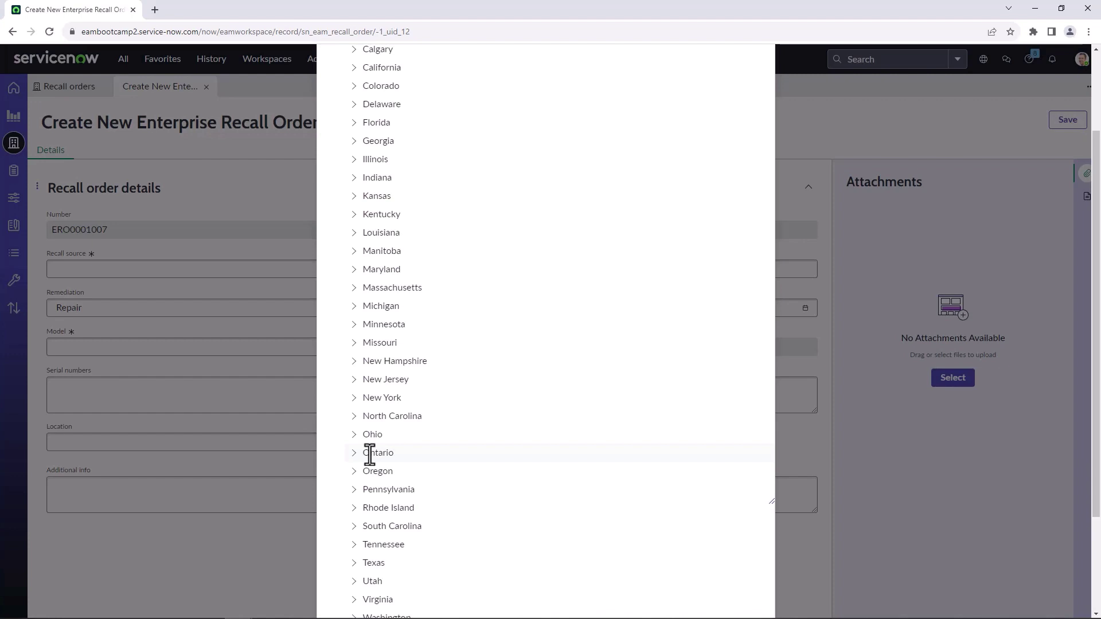
pyautogui.click(370, 454)
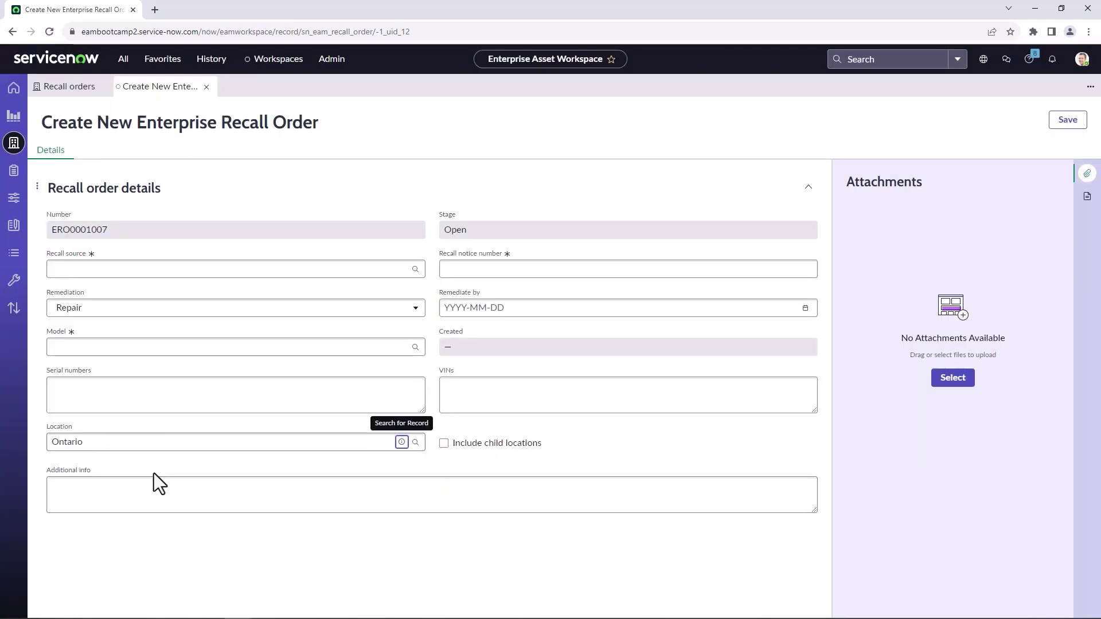
# Tick Include child locations beside Ontario on recall order ERO0001007
pyautogui.click(444, 444)
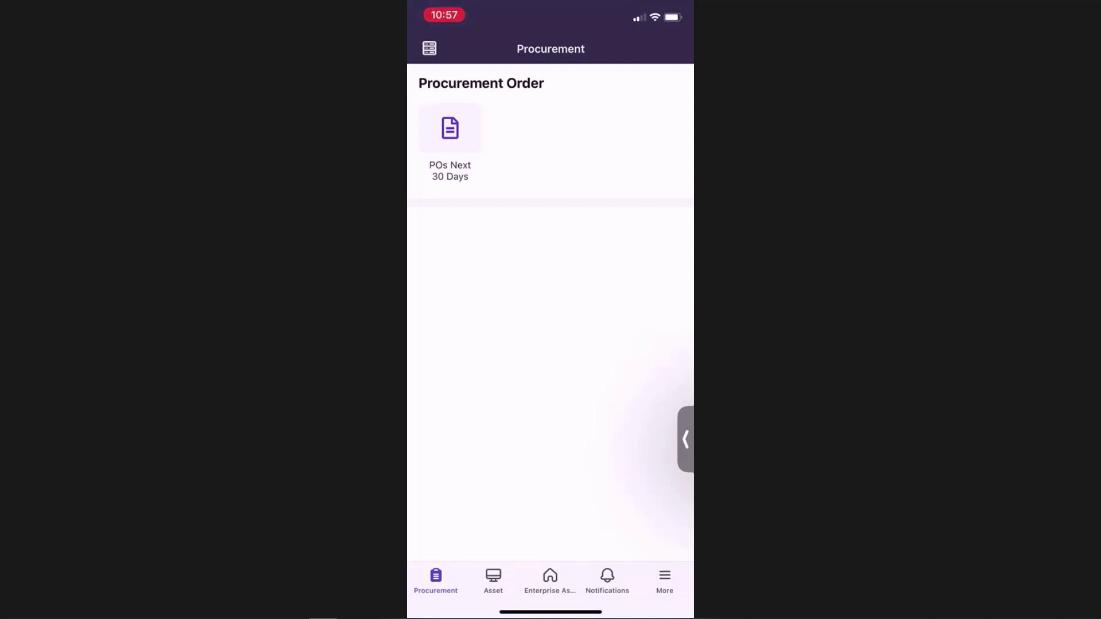
# In the Agent mobile app, reach the Enterprise Asset Location audits list and bring up its actions menu
pyautogui.click(550, 581)
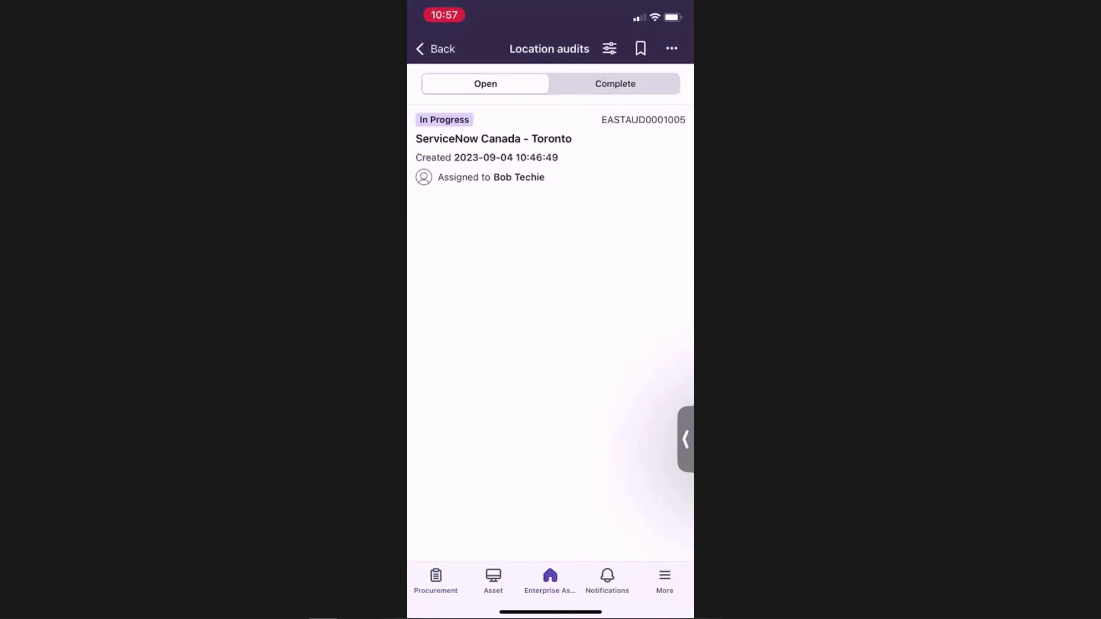
pyautogui.click(436, 49)
pyautogui.hscroll(3, 550, 144)
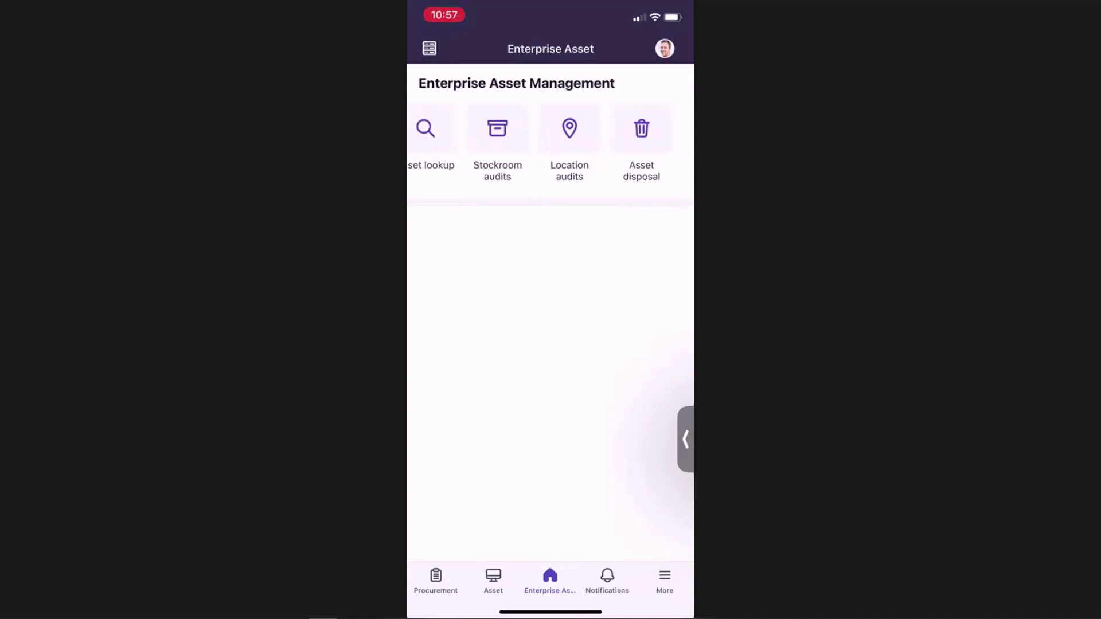
pyautogui.click(578, 135)
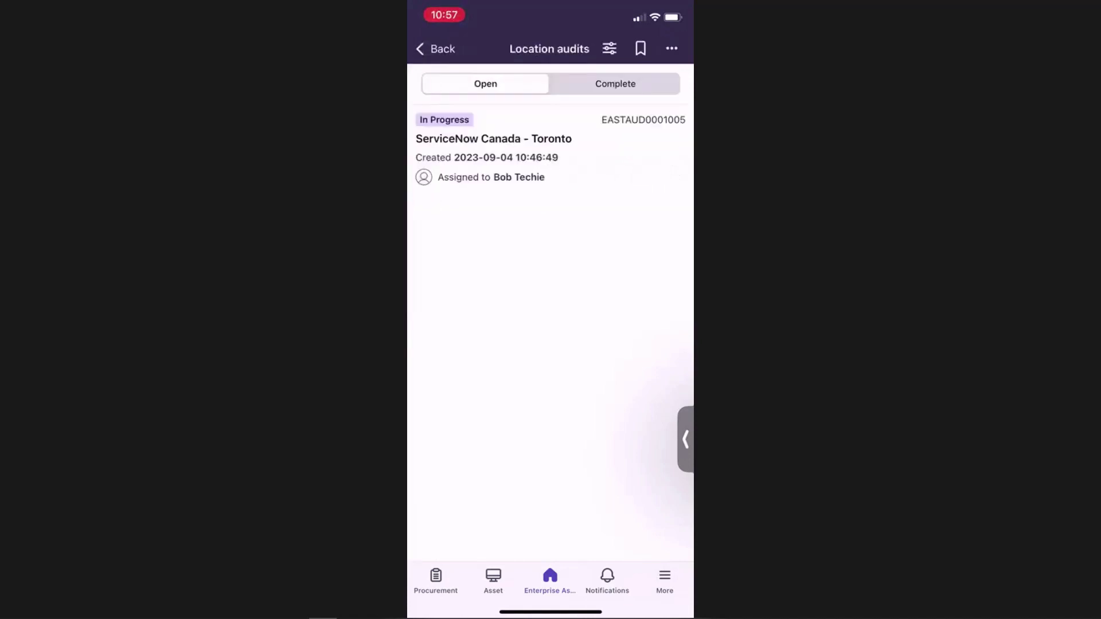
pyautogui.click(672, 48)
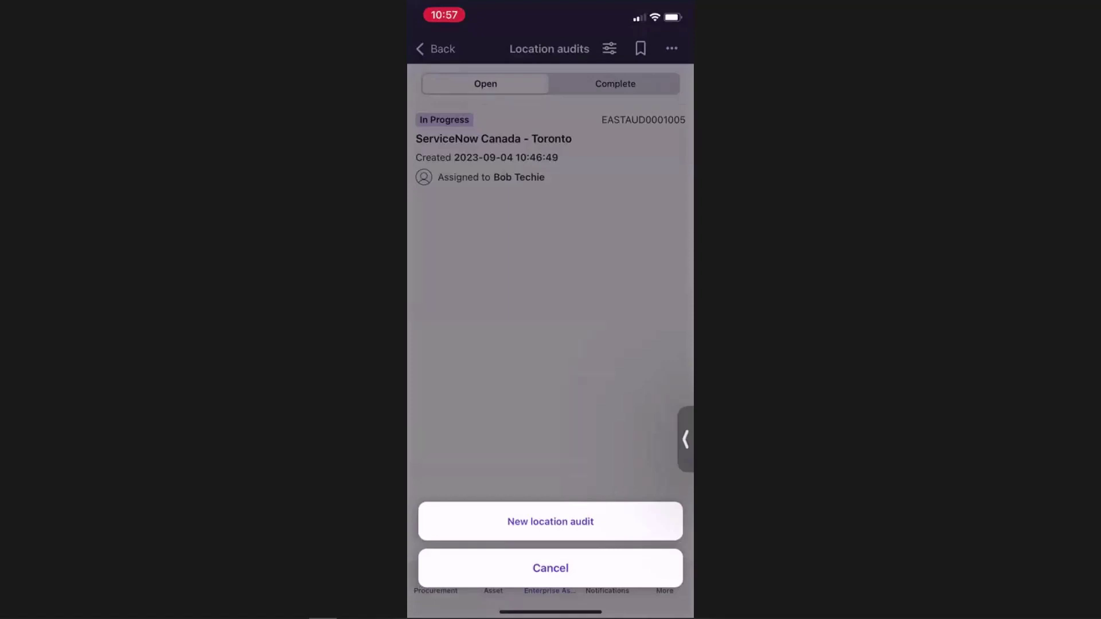
# Submit new location audit EASTAUD0001007 for Toronto with child locations included
pyautogui.click(551, 522)
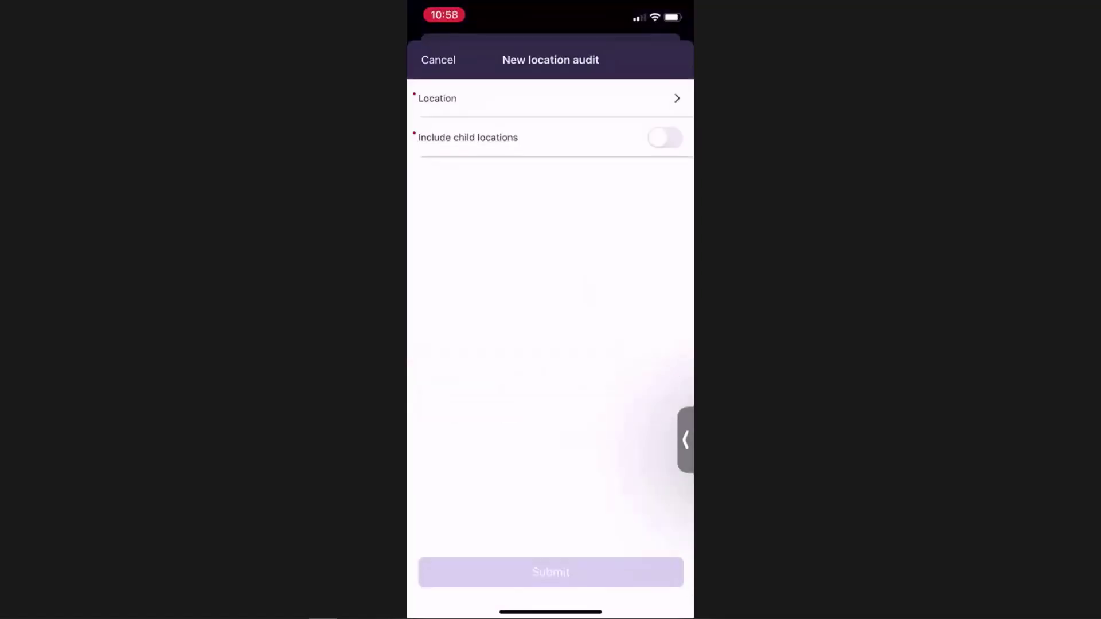
pyautogui.click(551, 98)
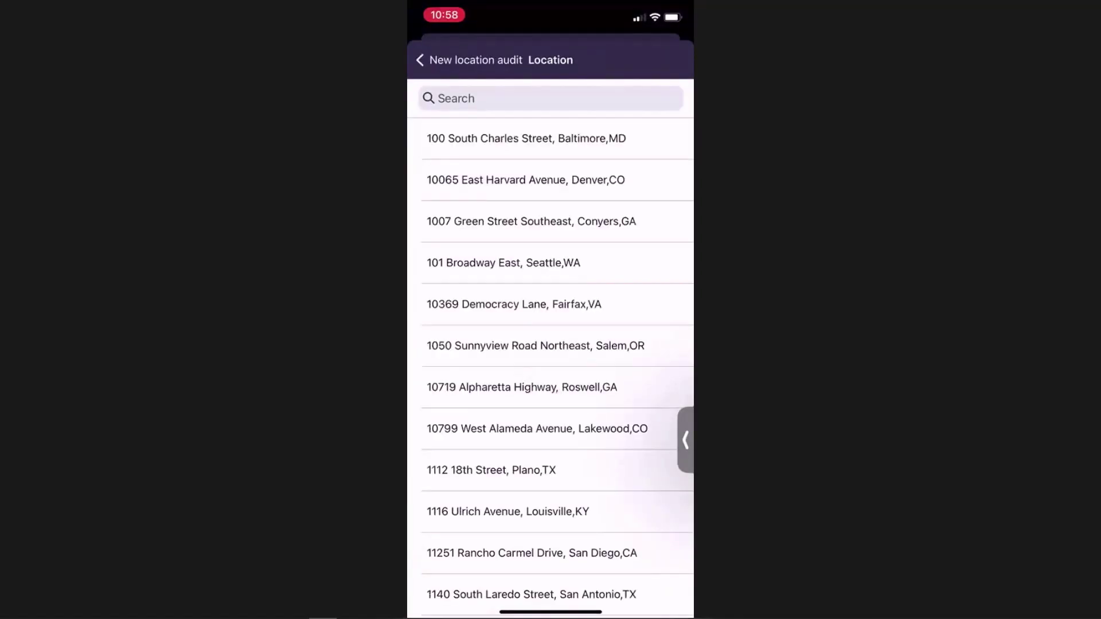
pyautogui.click(551, 98)
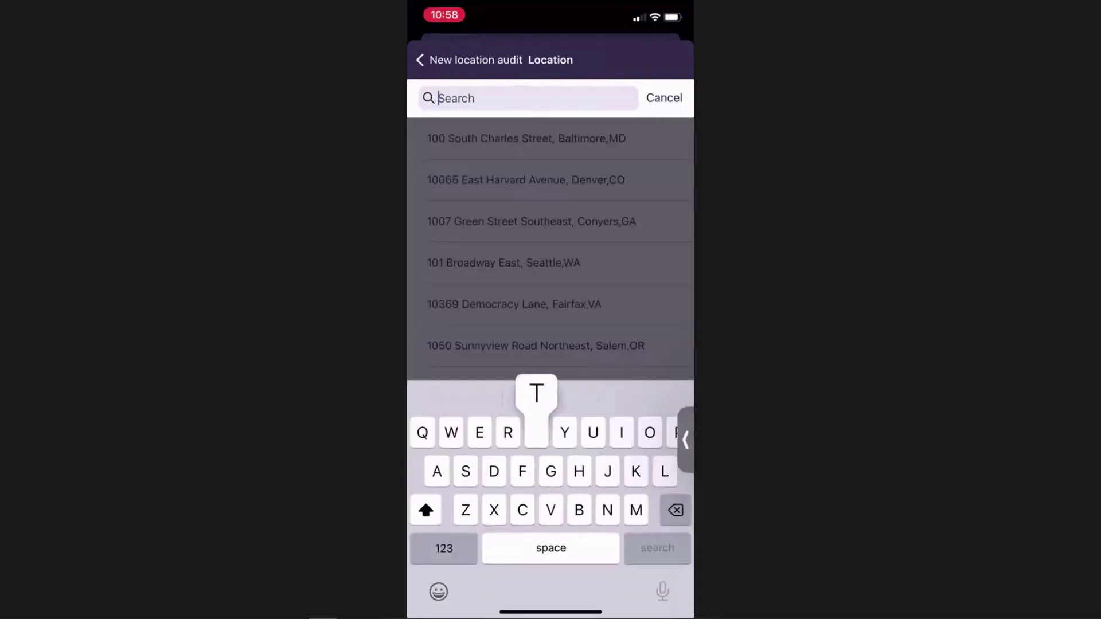
pyautogui.write('Toron')
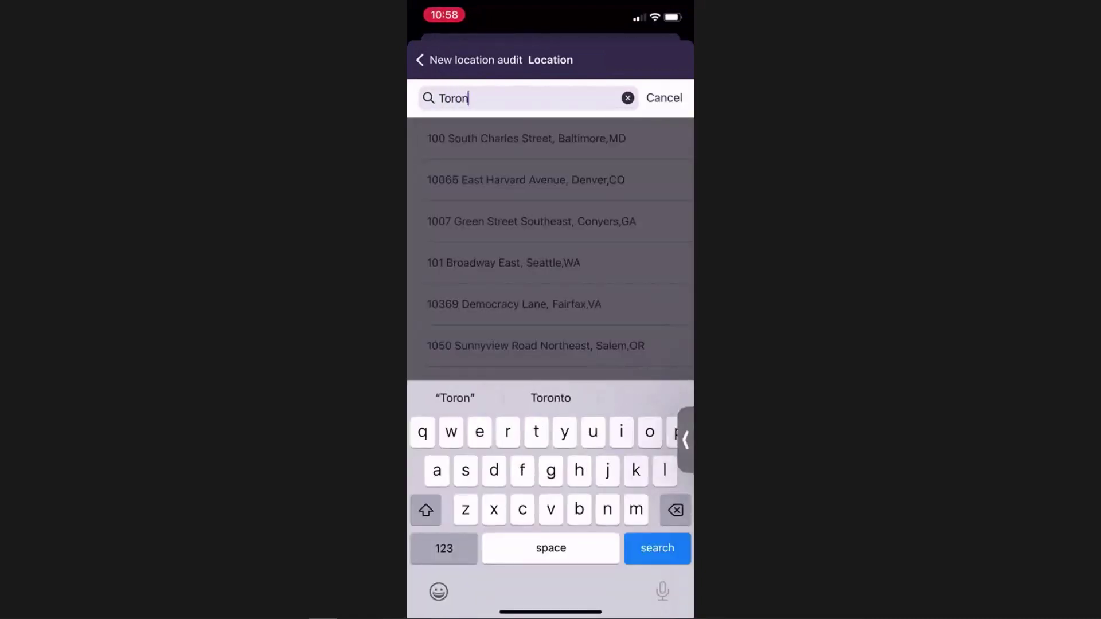
pyautogui.write('to')
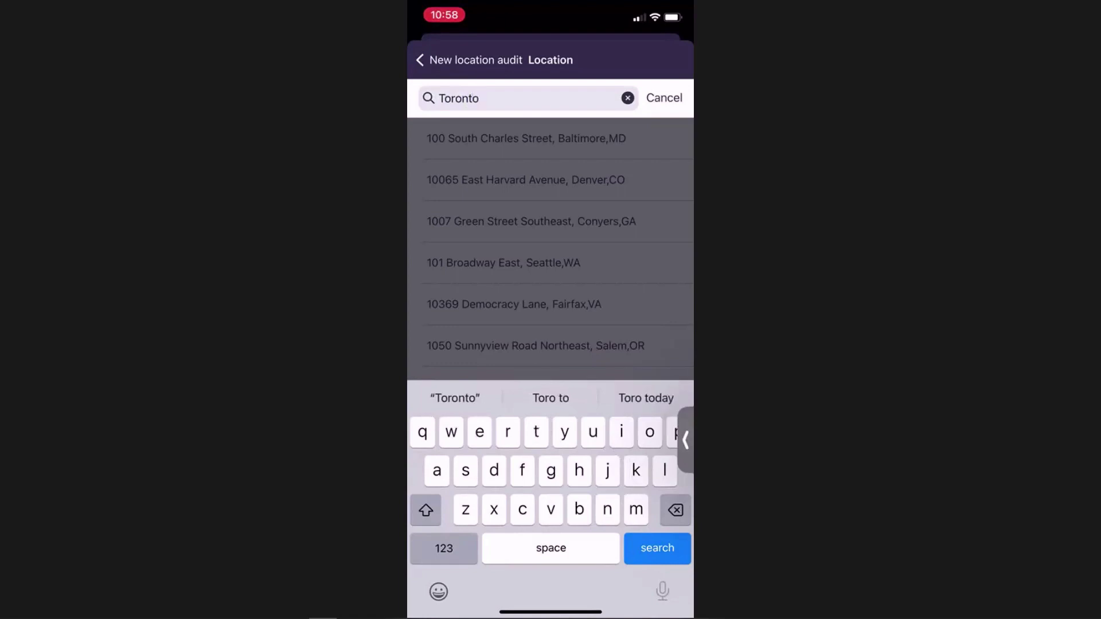
pyautogui.press('Return')
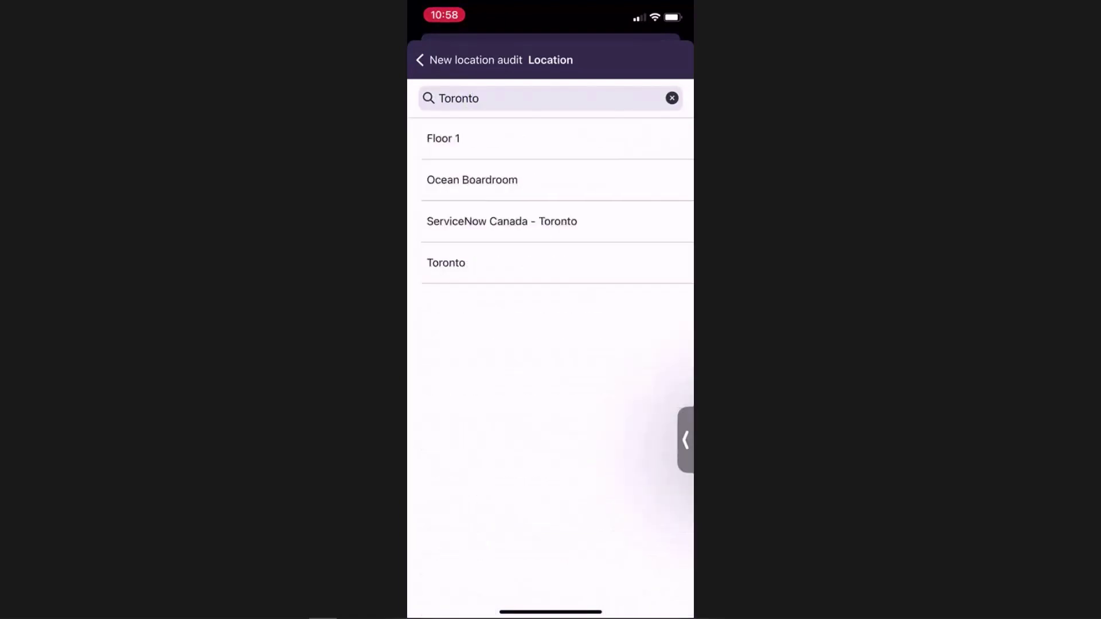
pyautogui.click(446, 263)
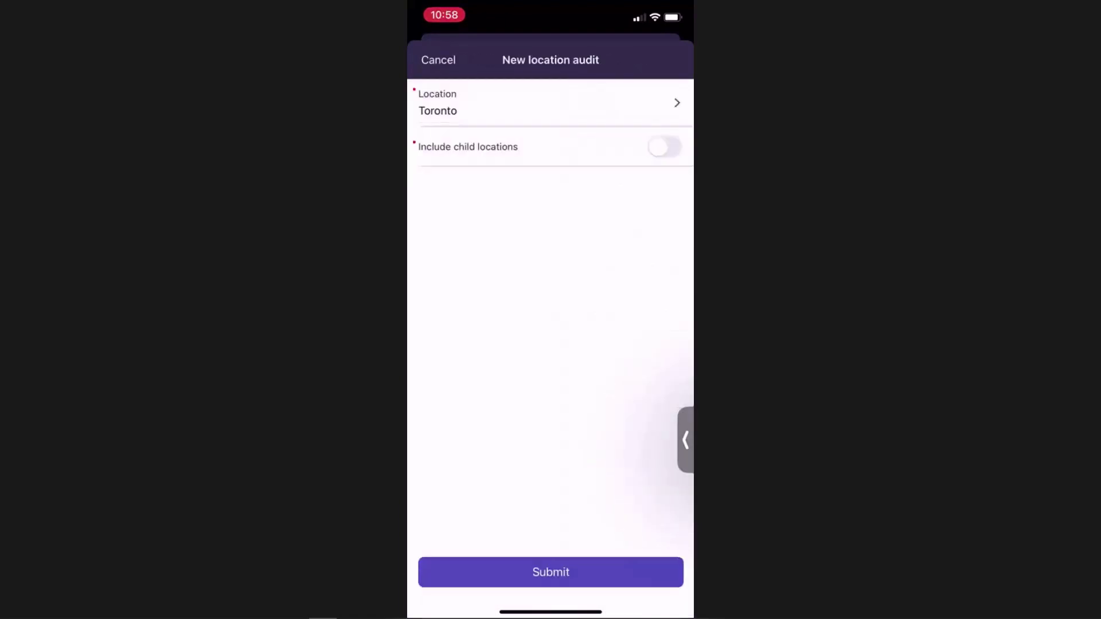
pyautogui.click(664, 147)
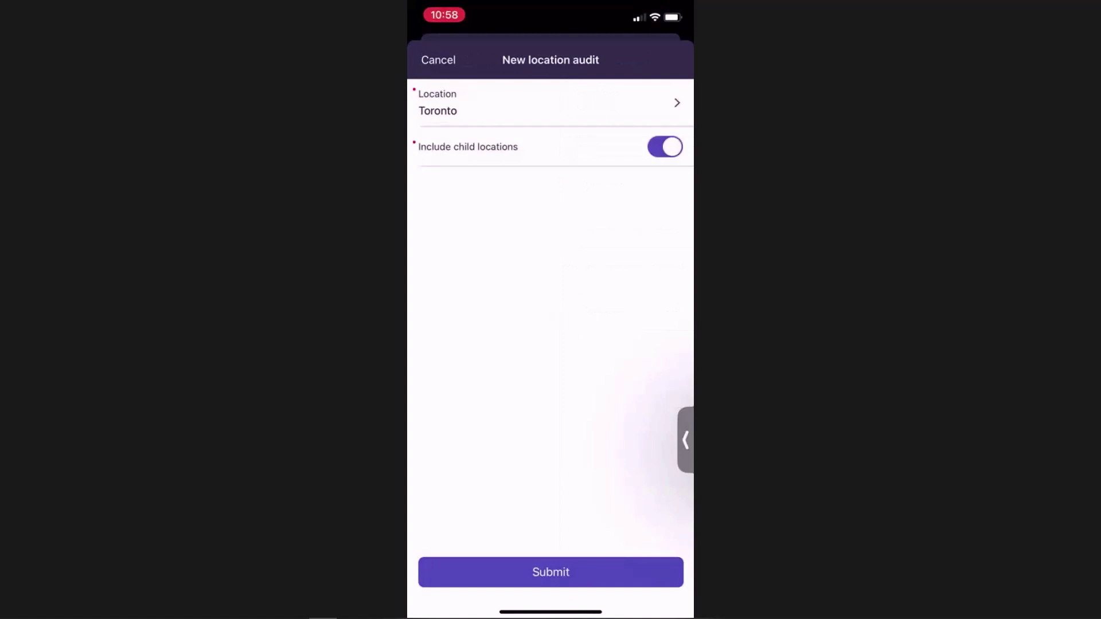
pyautogui.click(551, 572)
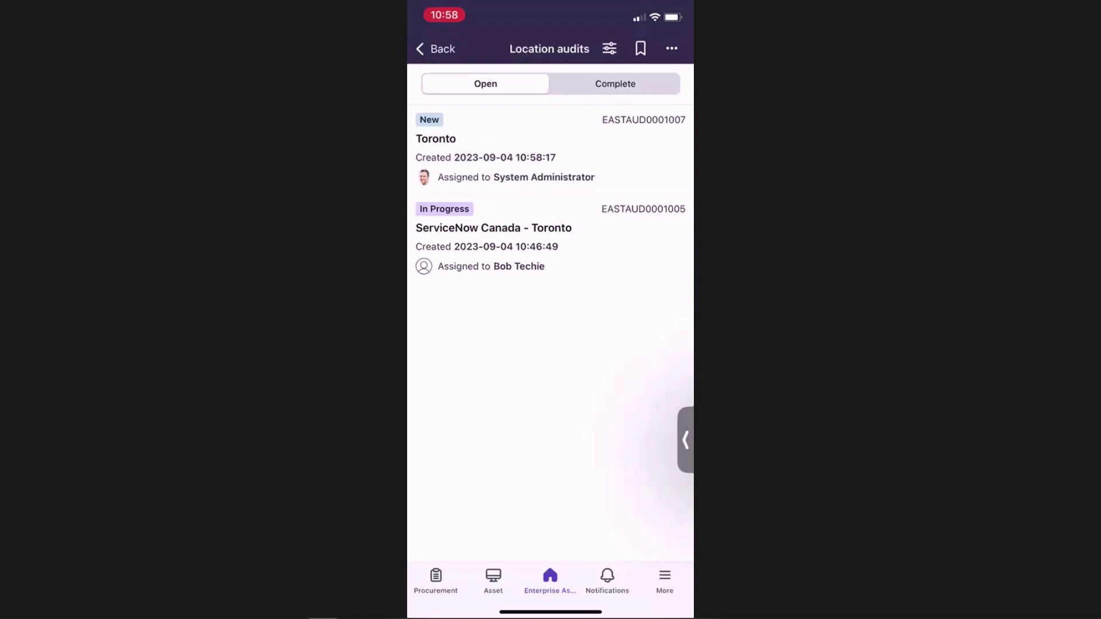
# Open Toronto audit EASTAUD0001007 to view its zero expected, missing and new assets
pyautogui.click(436, 138)
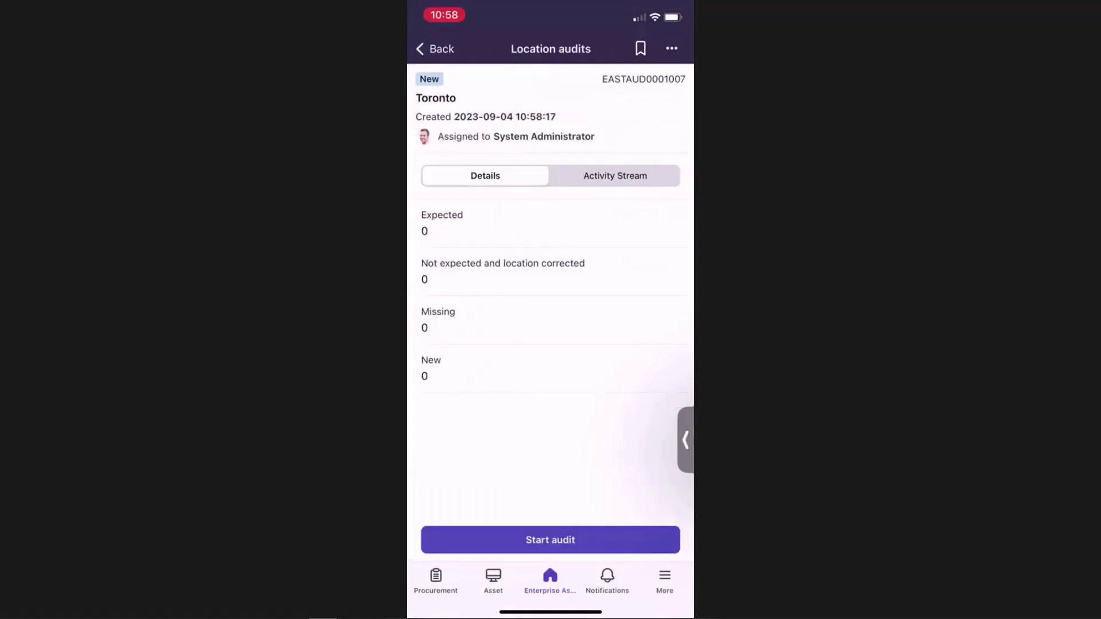